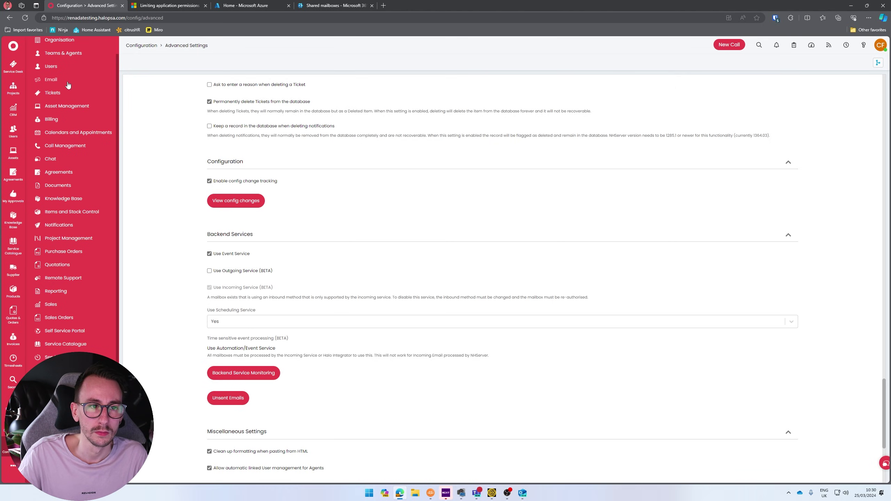
- Delete the existing alerts mailbox from Email > Mailbox Setup
click(67, 83)
click(229, 155)
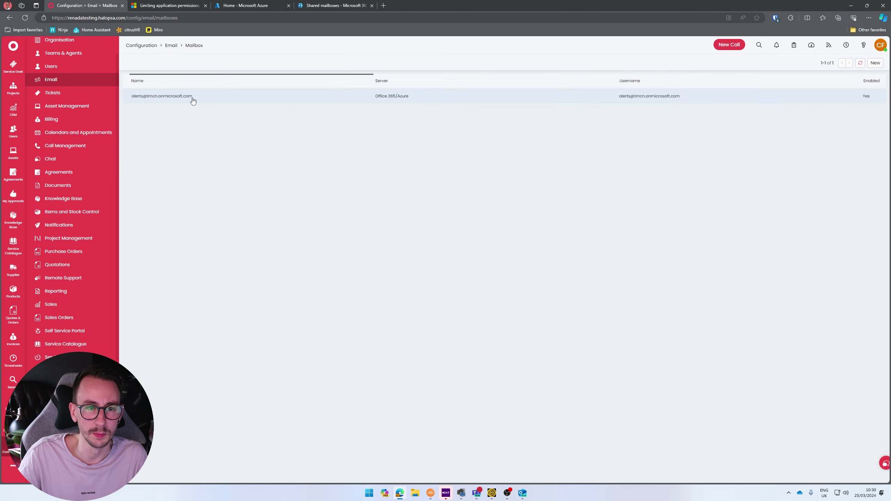
click(191, 95)
click(173, 66)
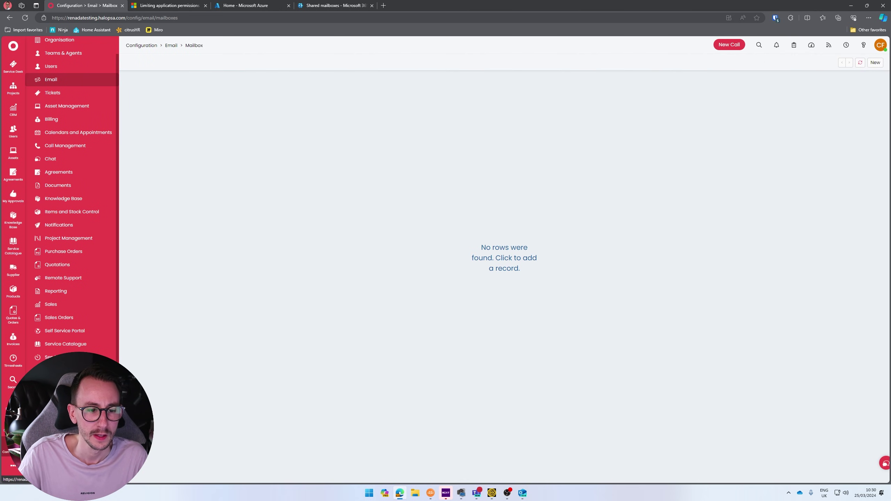
- Untick Use Event Service in the Advanced Settings backend services
click(70, 410)
scroll(172, 410, down, 10)
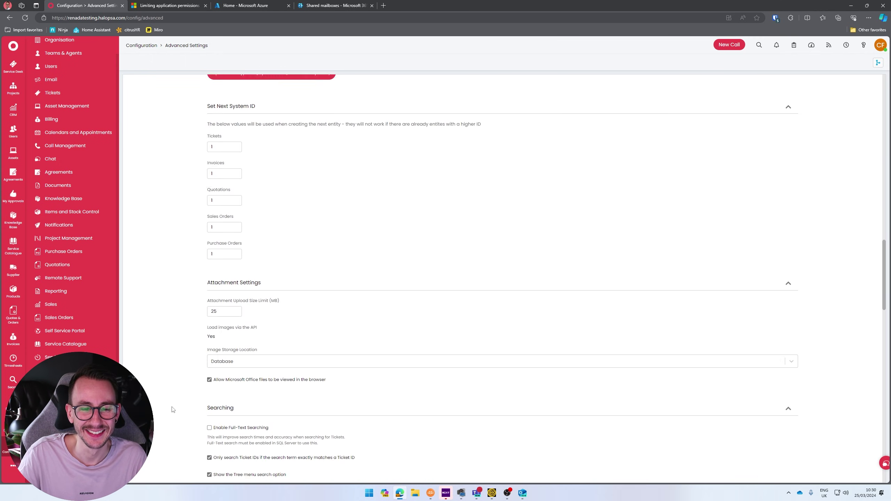
scroll(172, 410, down, 20)
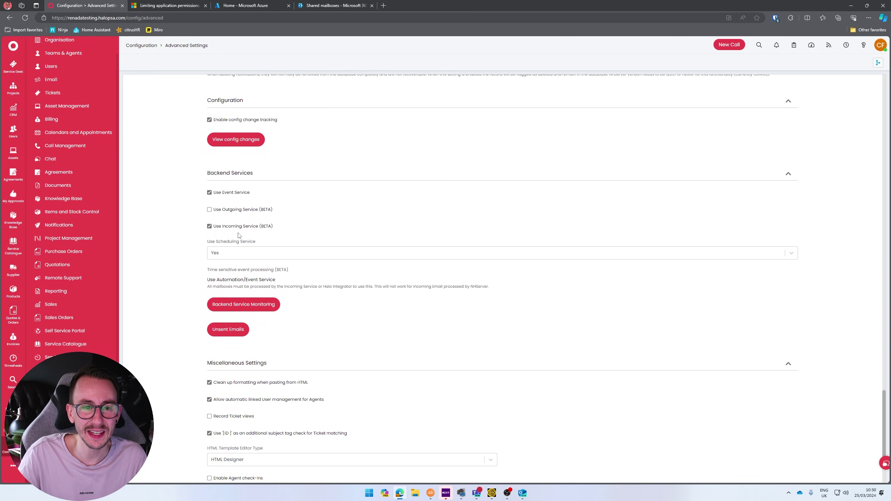
click(226, 217)
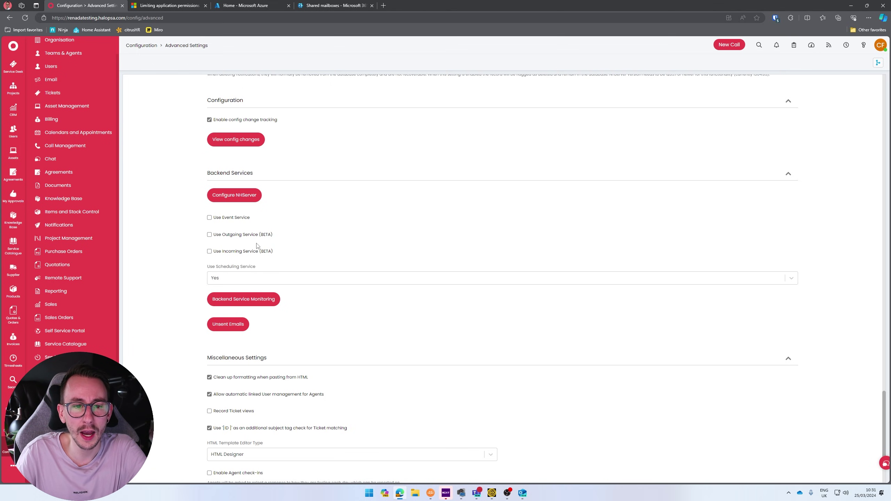
- Enable Use Event Service, Use Outgoing Service (BETA) and Use Incoming Service (BETA), then return to Email settings
click(215, 217)
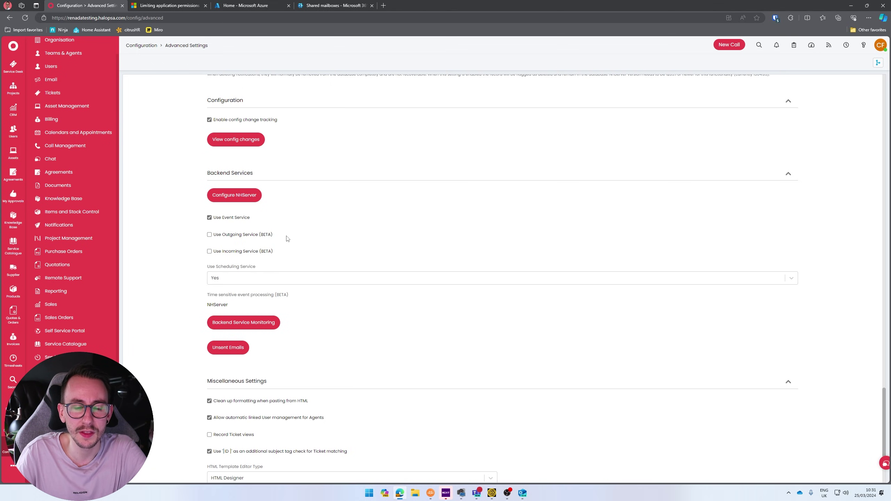
drag(287, 238, 212, 236)
click(209, 235)
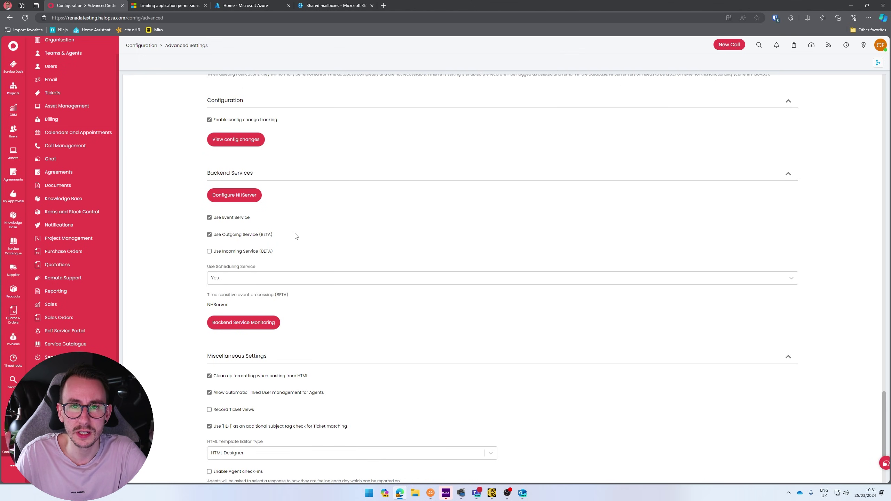
drag(296, 236, 213, 235)
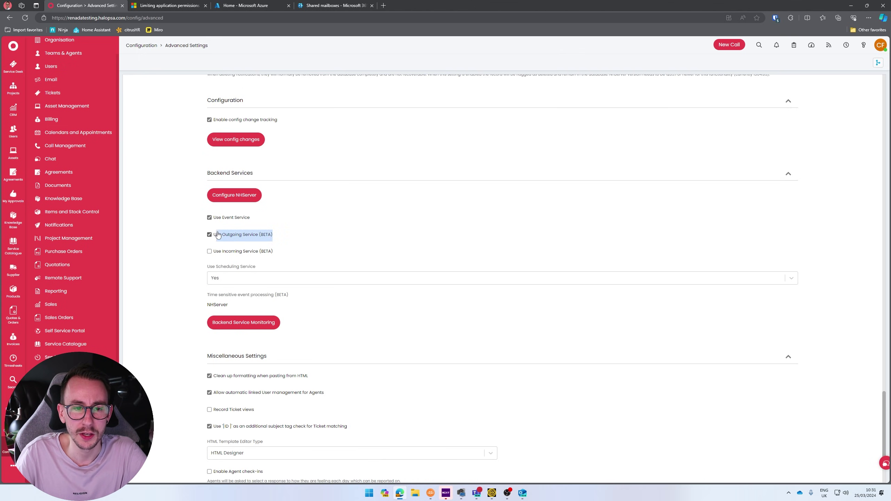
click(192, 235)
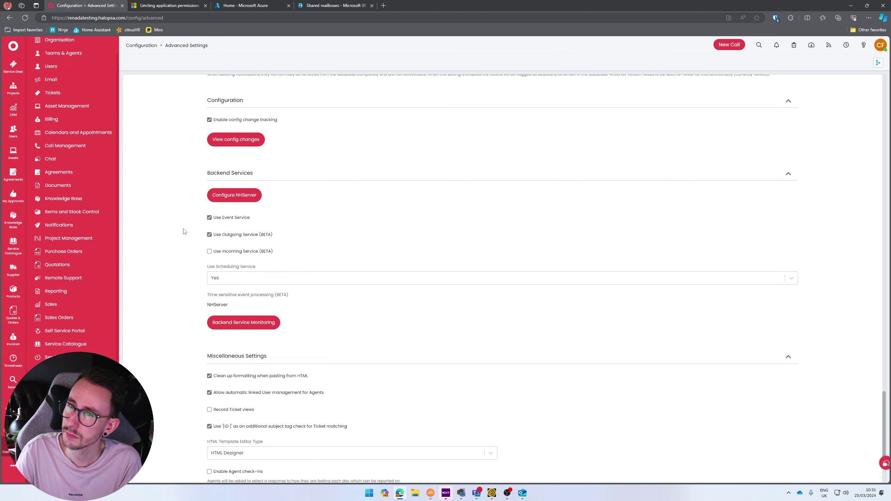
drag(286, 239, 211, 239)
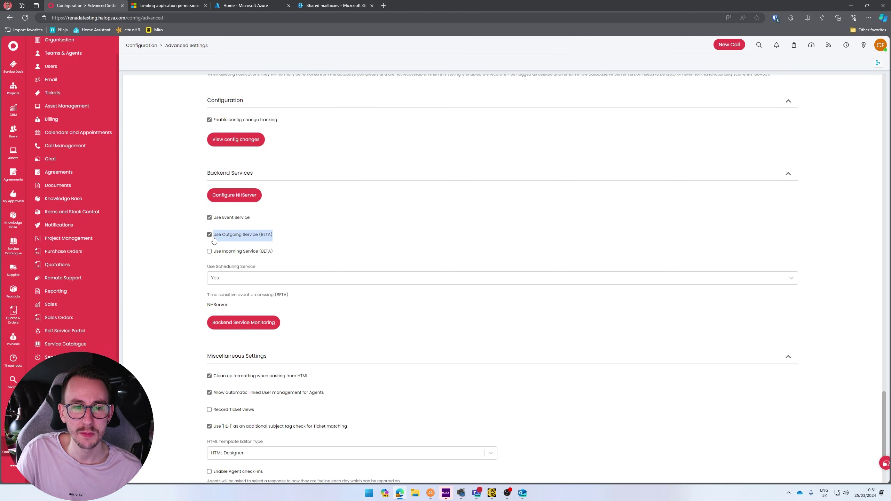
click(190, 246)
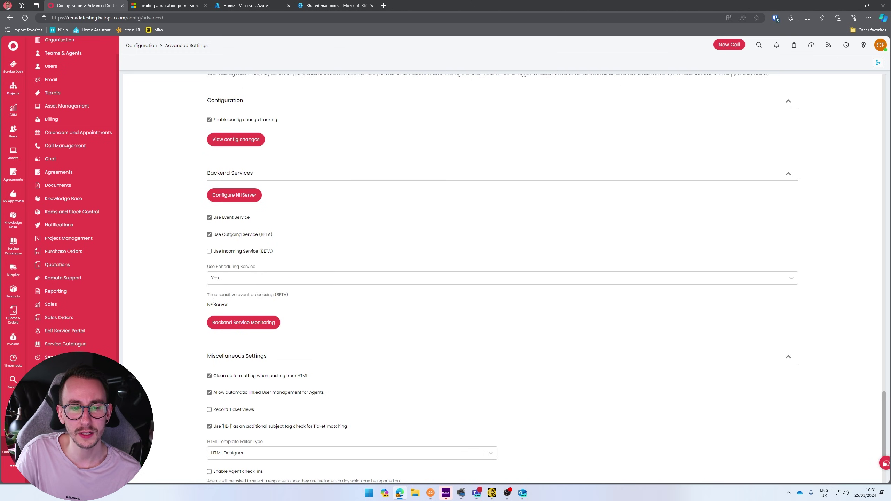
drag(211, 297, 188, 309)
click(187, 309)
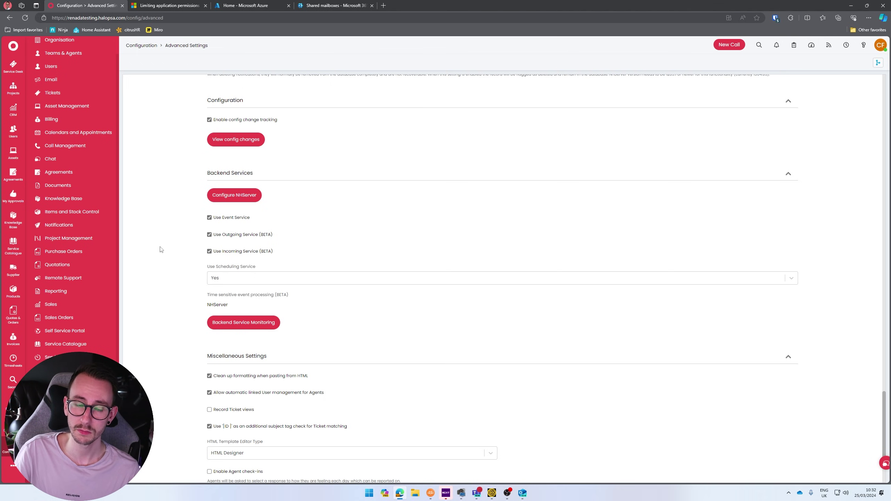
click(66, 81)
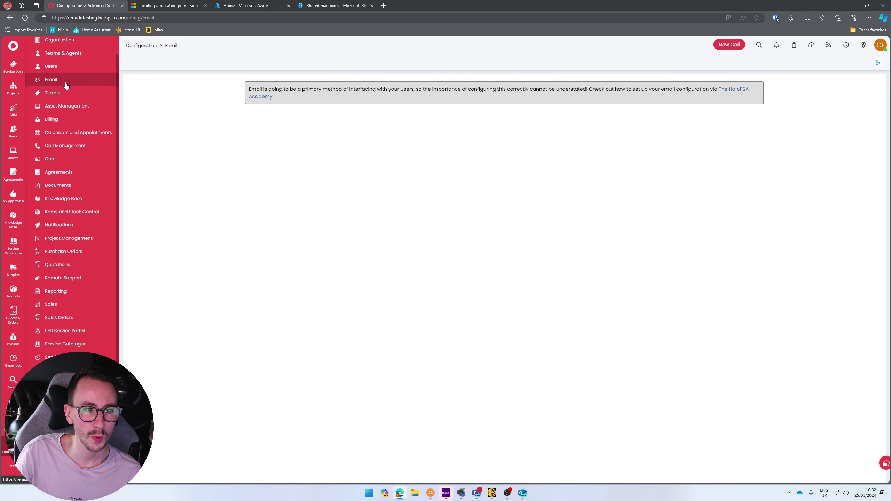
- Create a new mailbox in Mailbox Setup with the Mailbox Name 'Alerts'
click(213, 156)
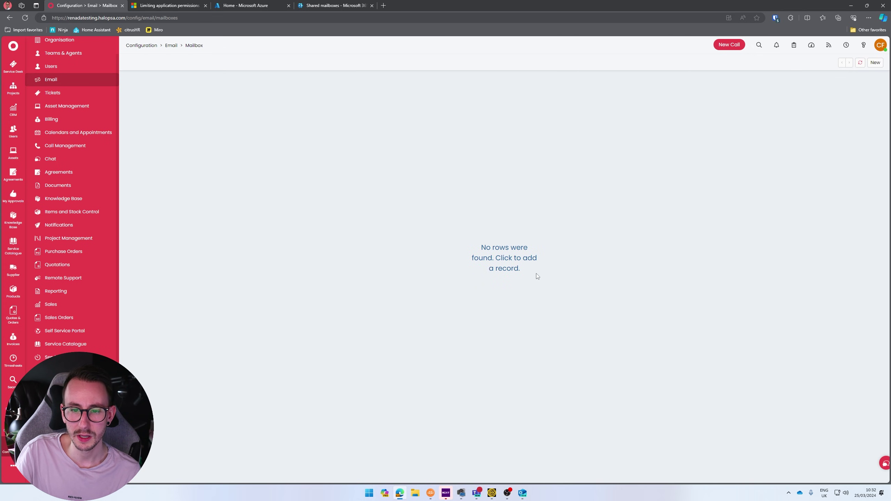
click(876, 62)
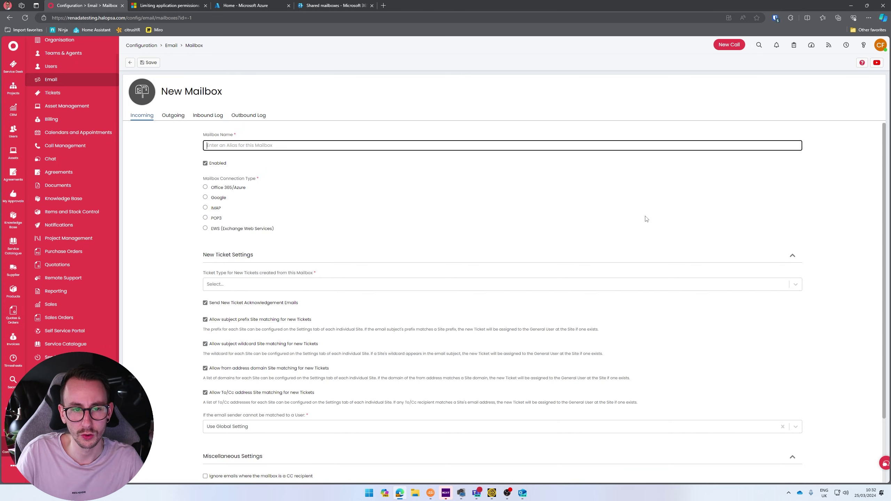
key(ctrl+plus)
click(540, 158)
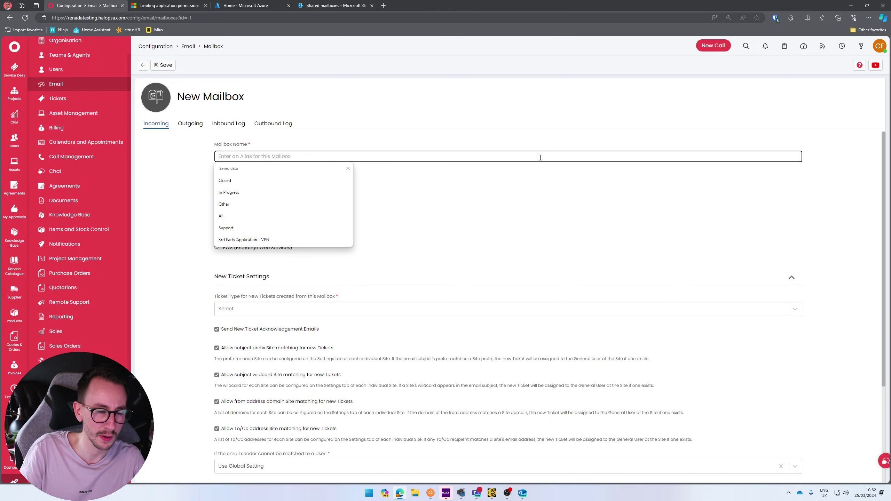
key(Escape)
scroll(539, 163, down, 2)
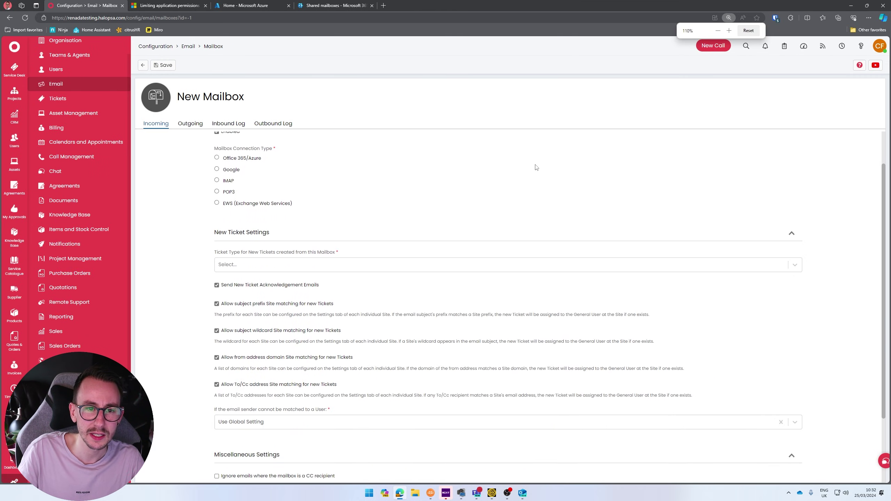
scroll(536, 167, up, 1)
text(Alerts)
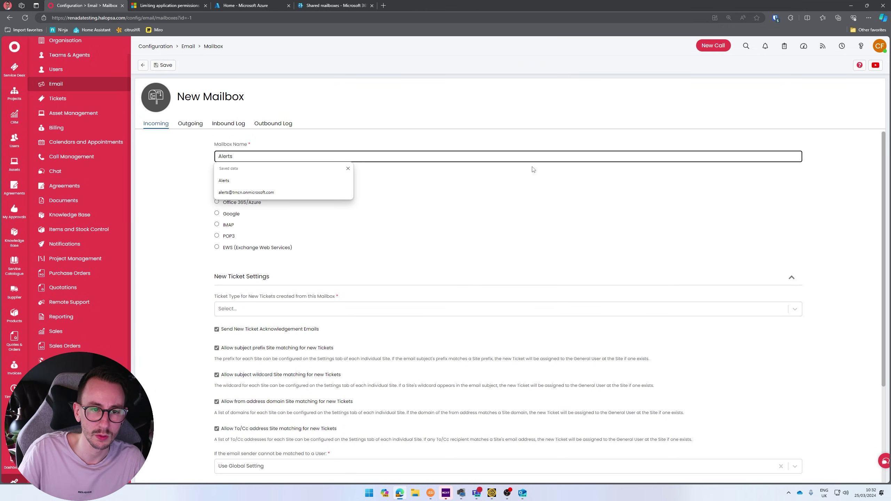
click(532, 199)
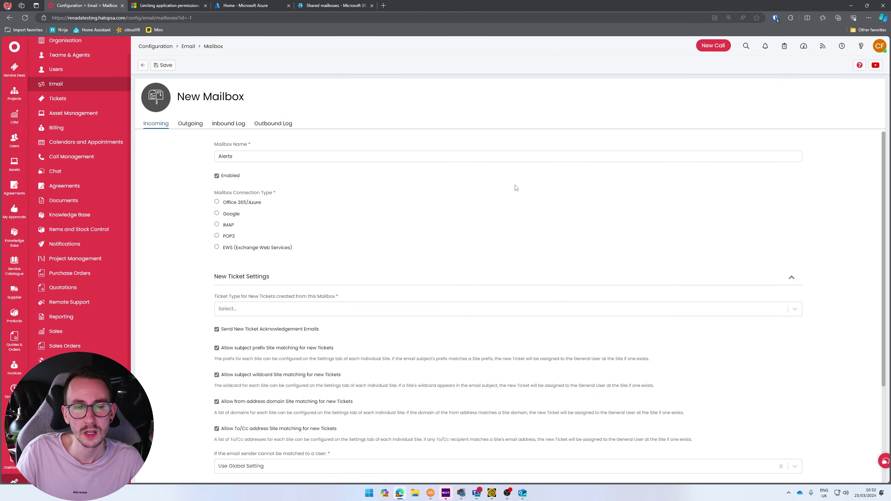
- Set the mailbox connection to Office 365/Azure with the Webhooks method
click(242, 202)
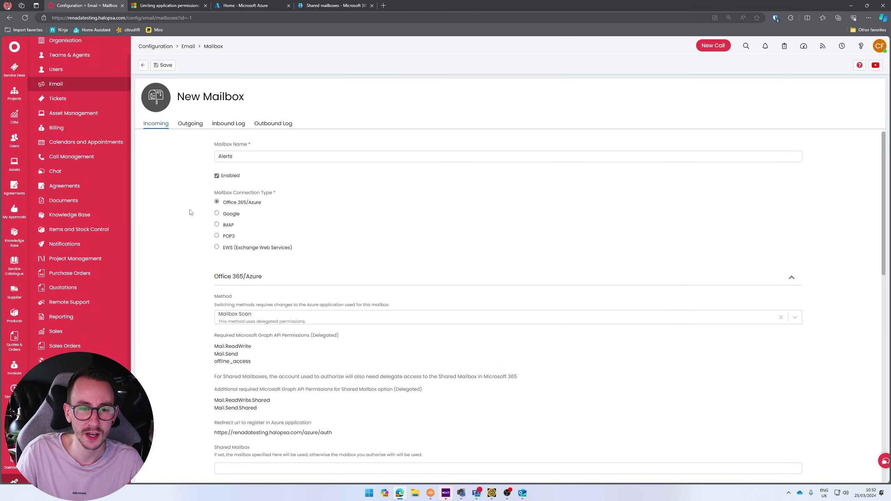
click(265, 320)
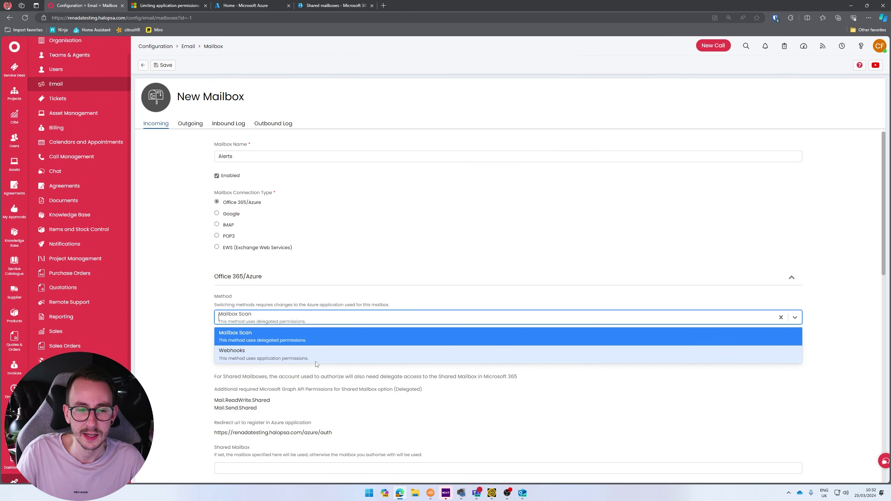
click(323, 352)
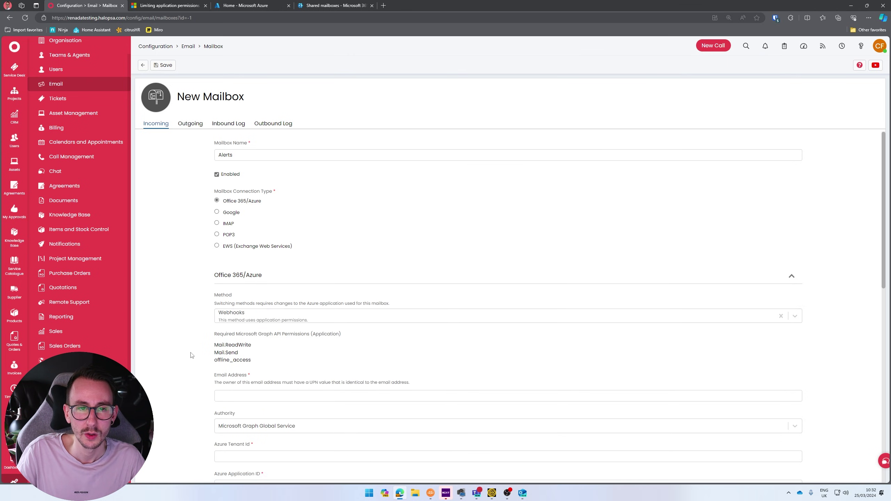
scroll(191, 356, down, 1)
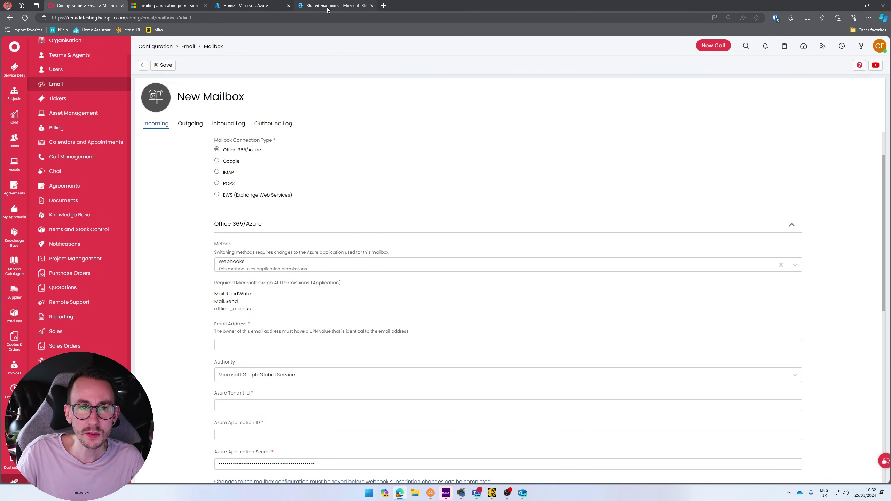
- In the Azure portal, open Microsoft Entra ID's App registrations showing all applications
click(266, 10)
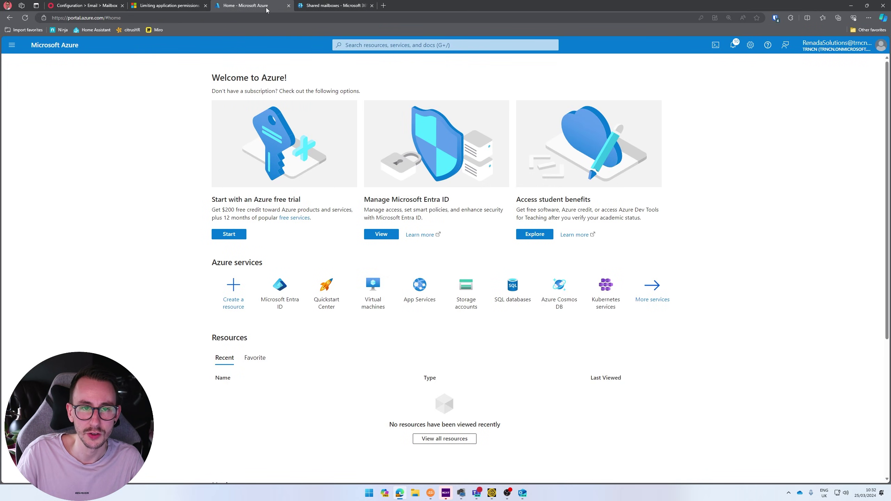
click(275, 300)
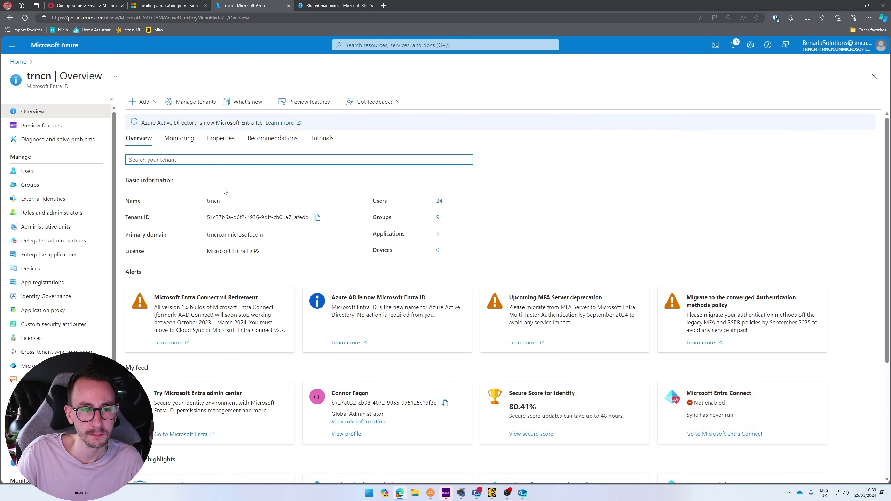
click(52, 283)
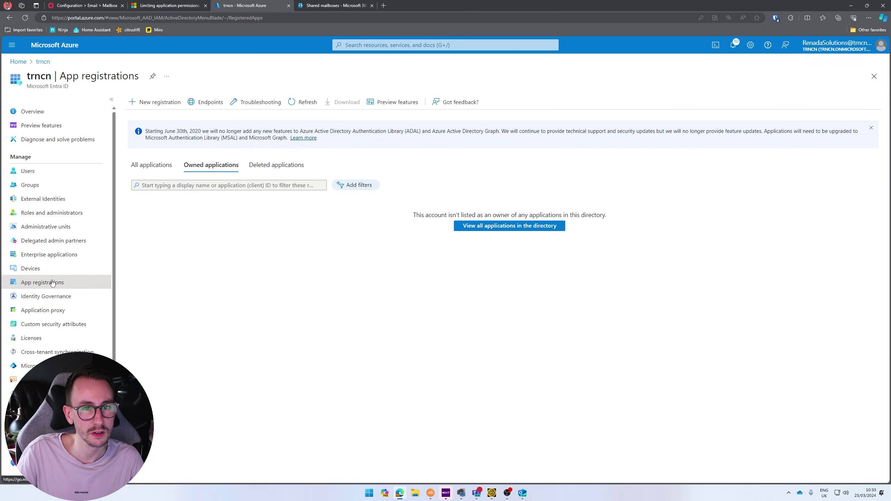
click(162, 166)
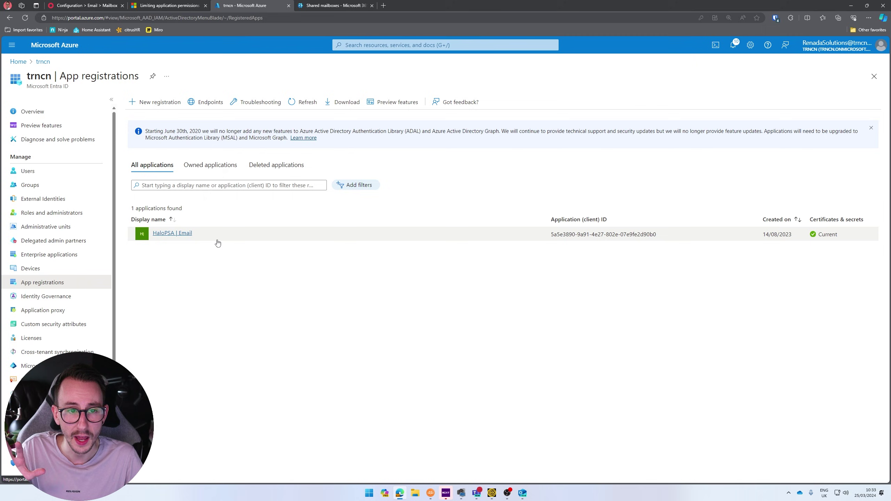
- Register single-tenant app 'HaloPSA | Instant Email Processing' and copy its Application (client) ID
click(169, 102)
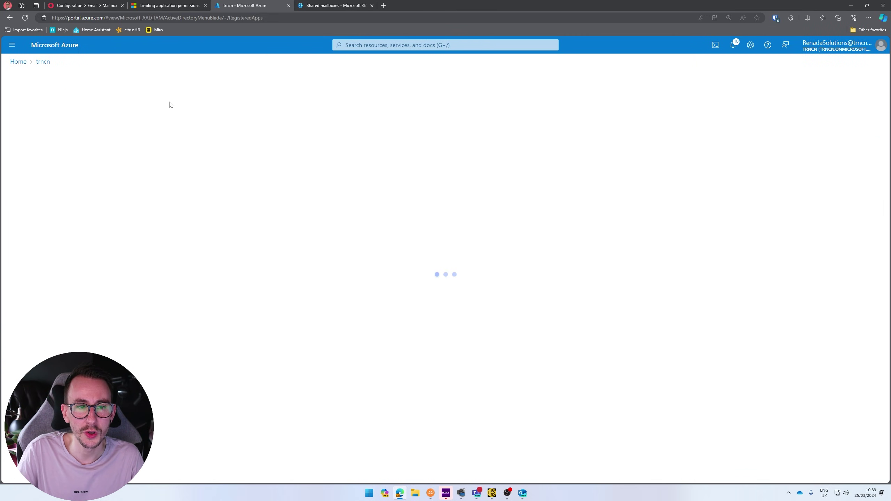
click(106, 135)
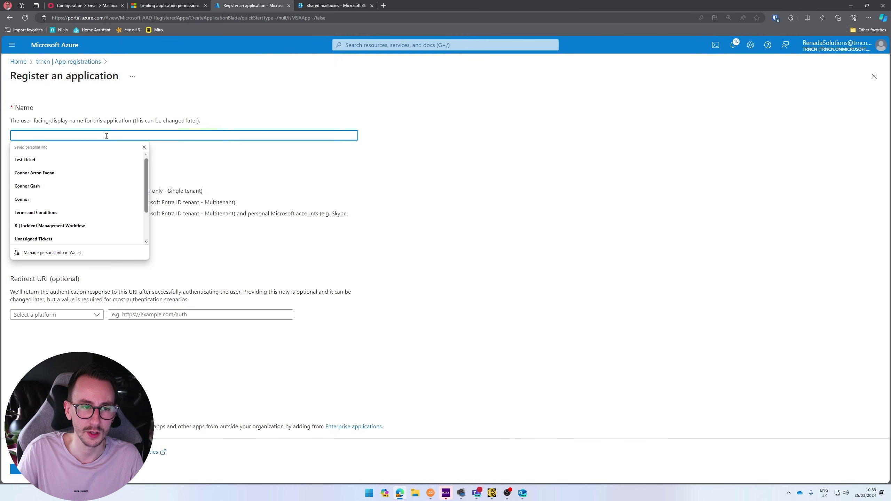
text(HaloPSA)
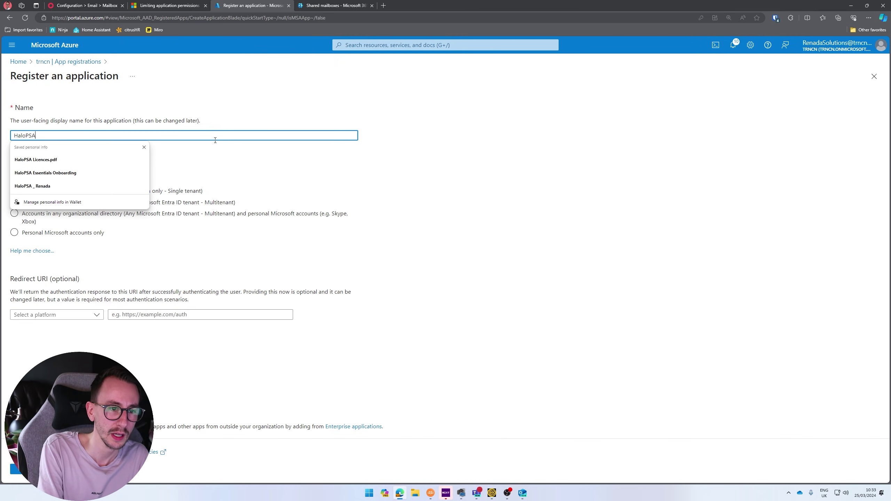
text( | Instant Emai)
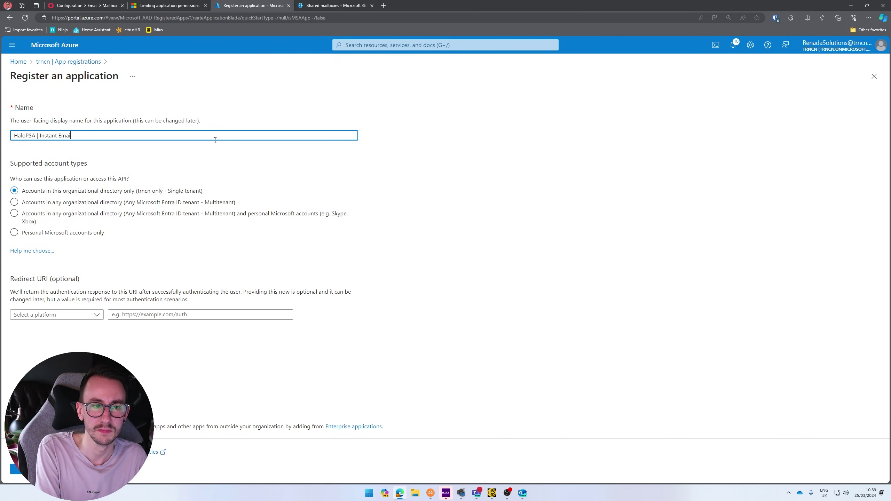
text(l Processing)
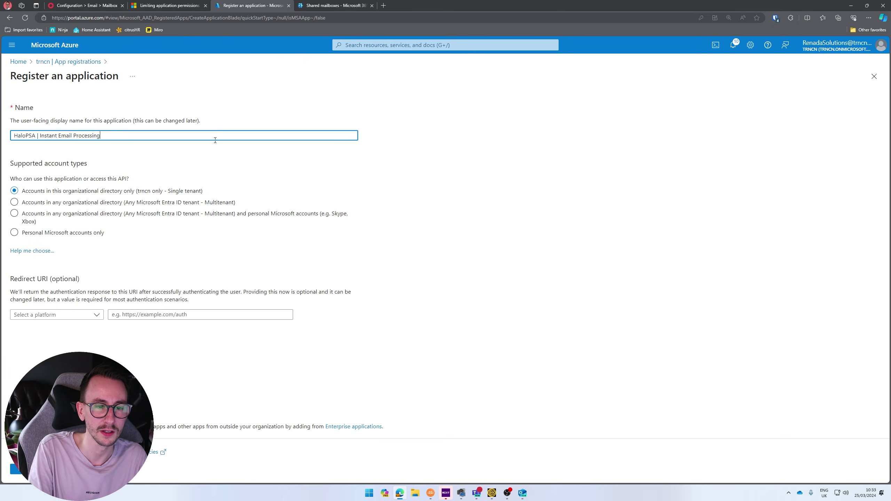
click(481, 209)
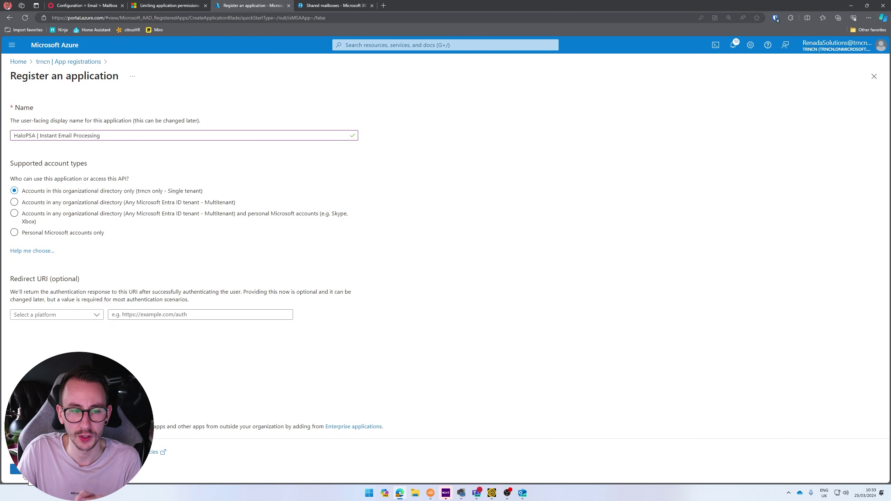
click(21, 469)
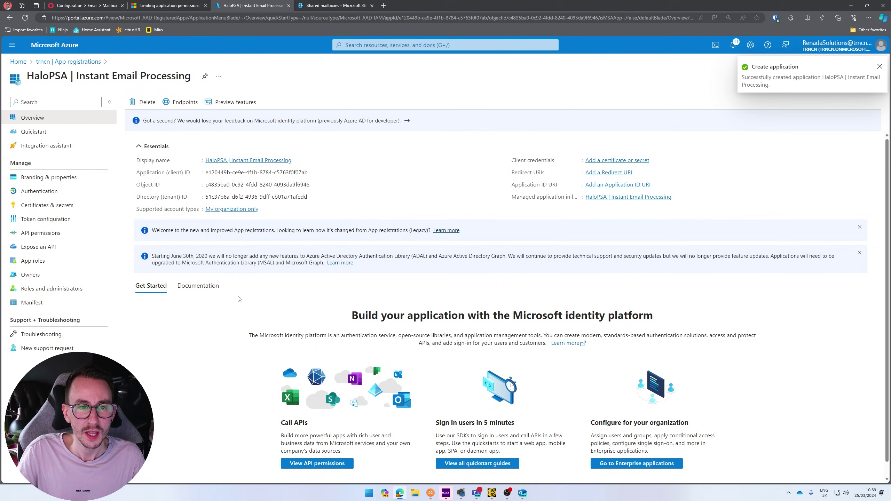
click(313, 173)
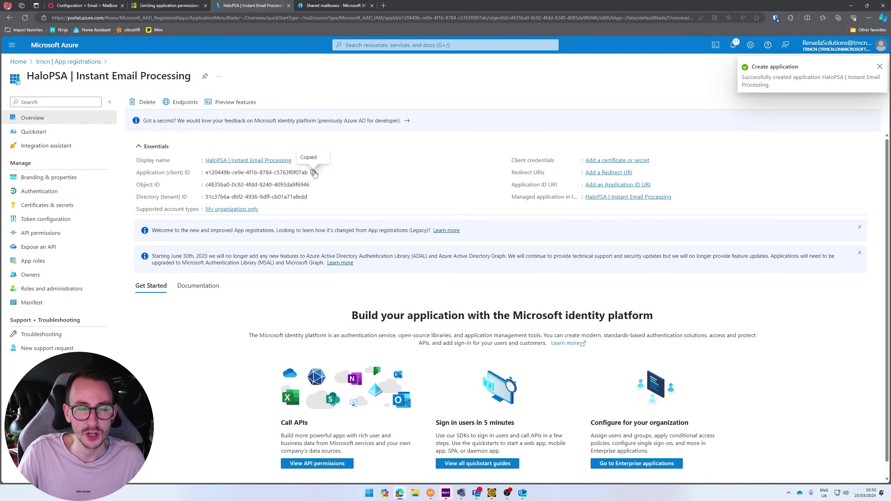
- Paste the copied client ID into the HaloPSA mailbox's Azure Application ID field
click(100, 5)
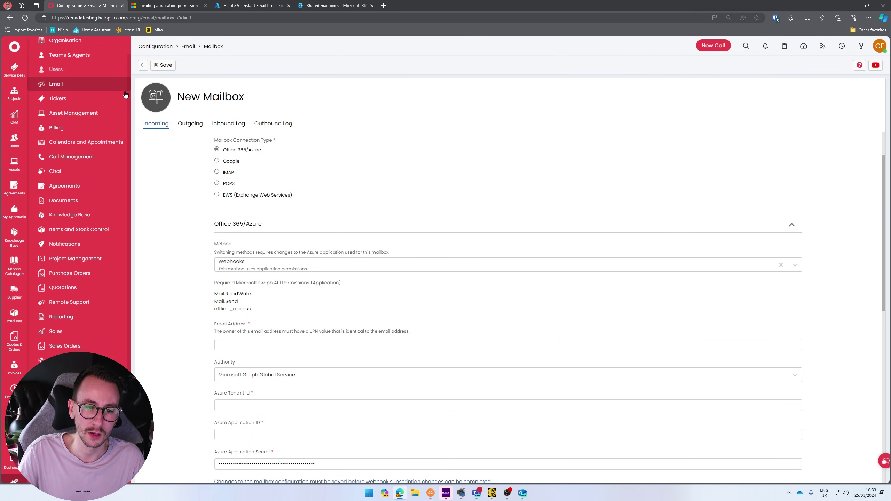
scroll(170, 341, down, 1)
click(237, 378)
key(ctrl+v)
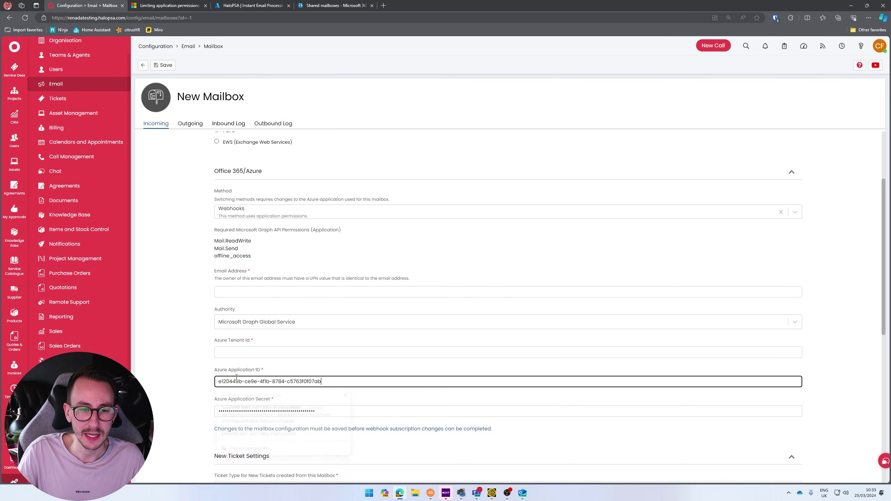
drag(245, 372, 215, 369)
click(174, 365)
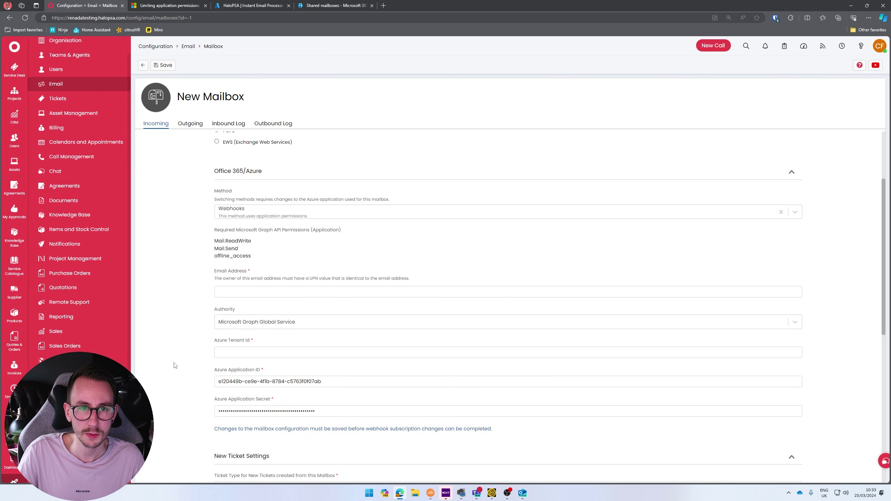
- Copy the app's Directory (tenant) ID from Azure and paste it into Azure Tenant Id
click(251, 5)
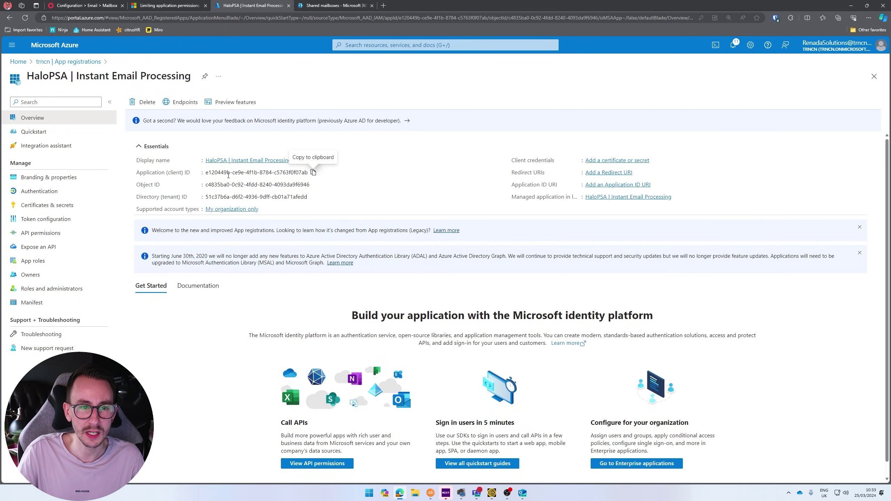
click(313, 197)
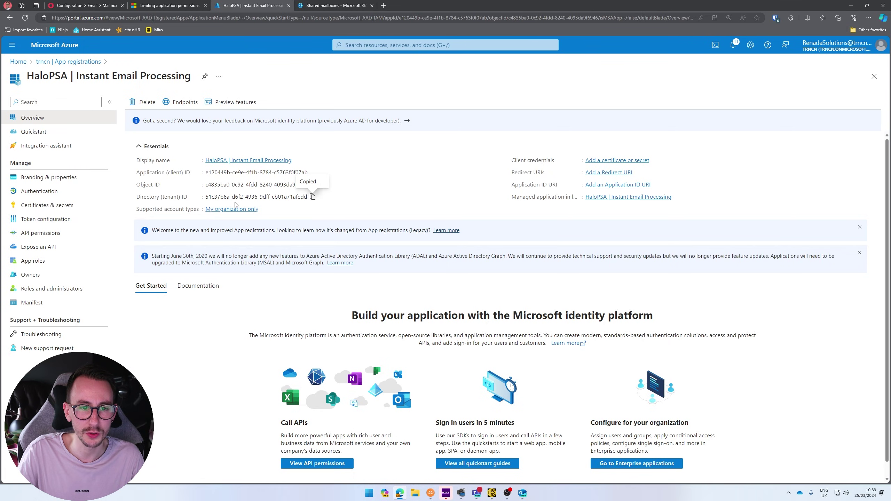
click(313, 198)
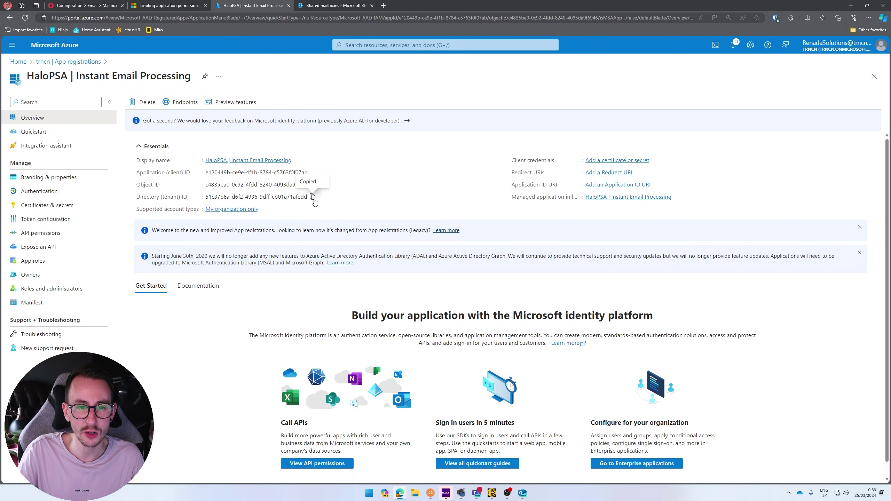
click(84, 5)
click(241, 352)
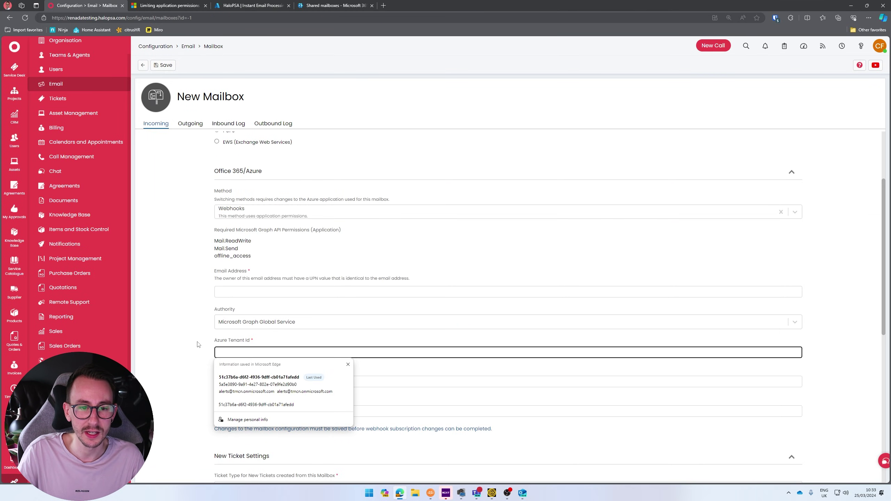
key(ctrl+v)
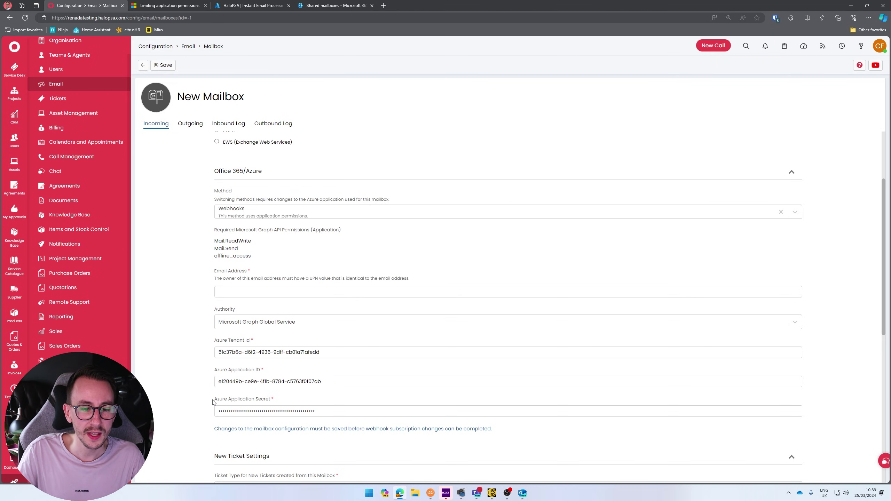
drag(213, 402, 277, 403)
- Add a client secret described 'HaloPSA | Instant Email Processing' and copy its value
click(195, 407)
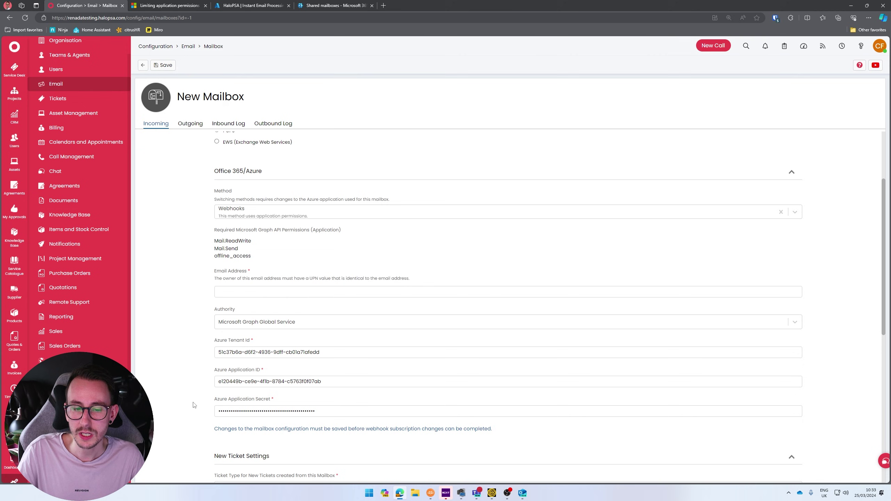
click(248, 5)
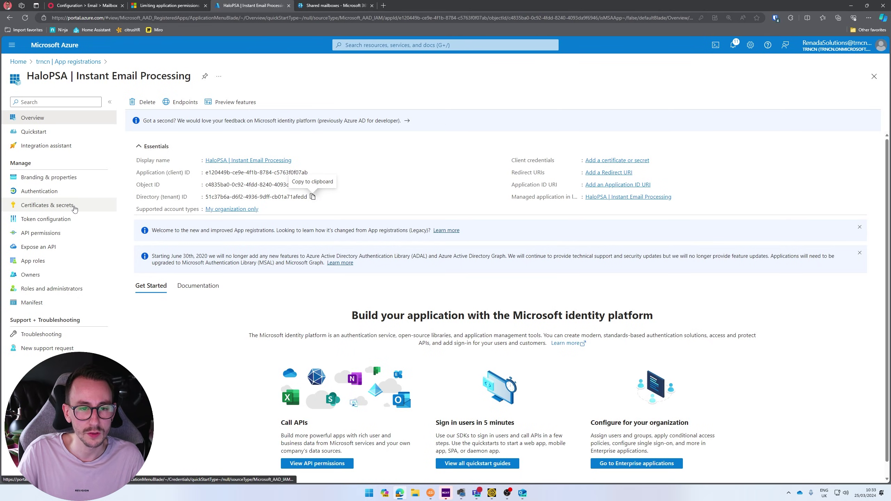
click(47, 206)
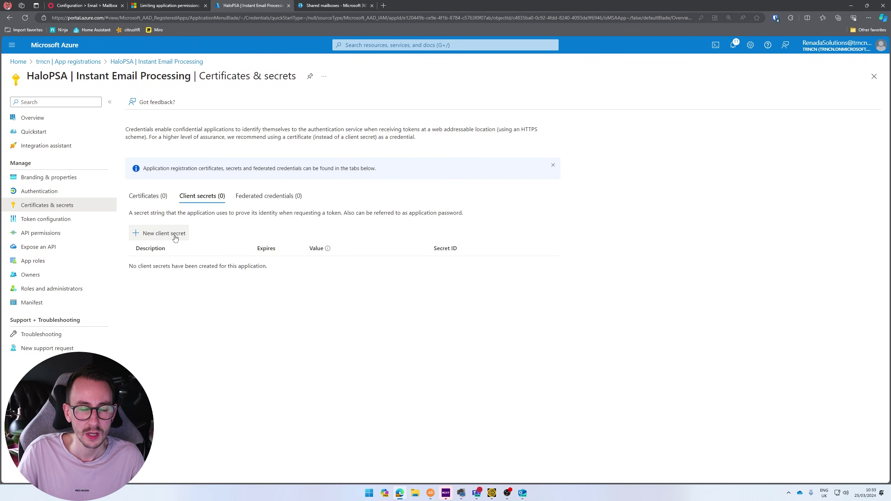
click(175, 238)
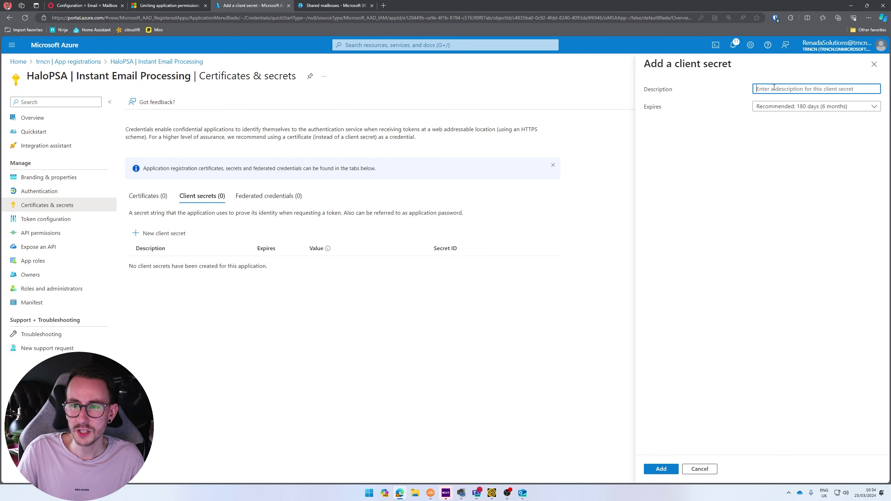
text(HaloPSA | Instant Email)
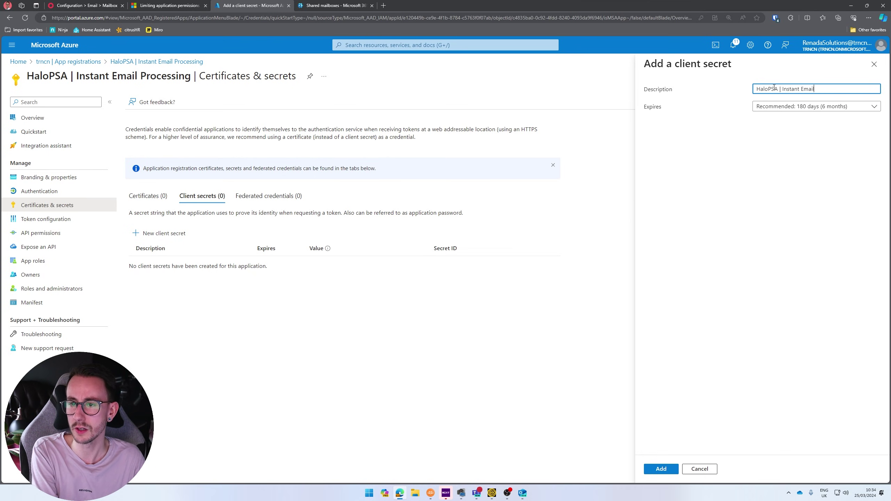
text(ing)
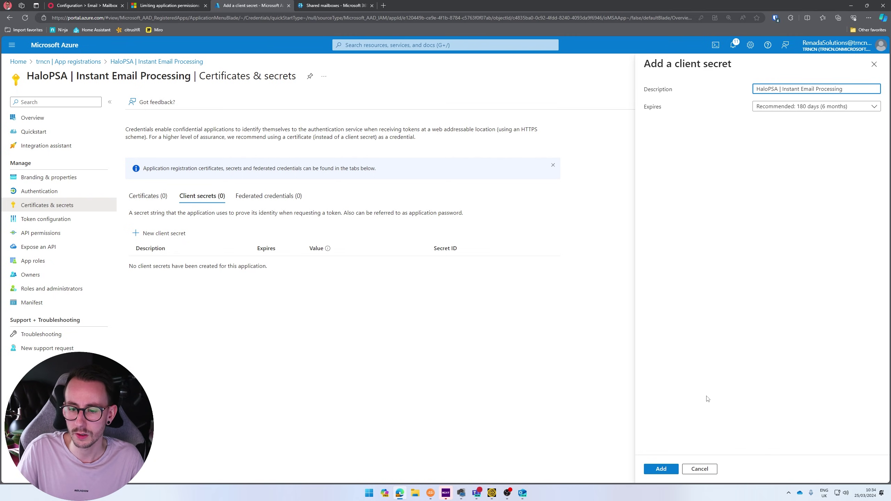
click(666, 470)
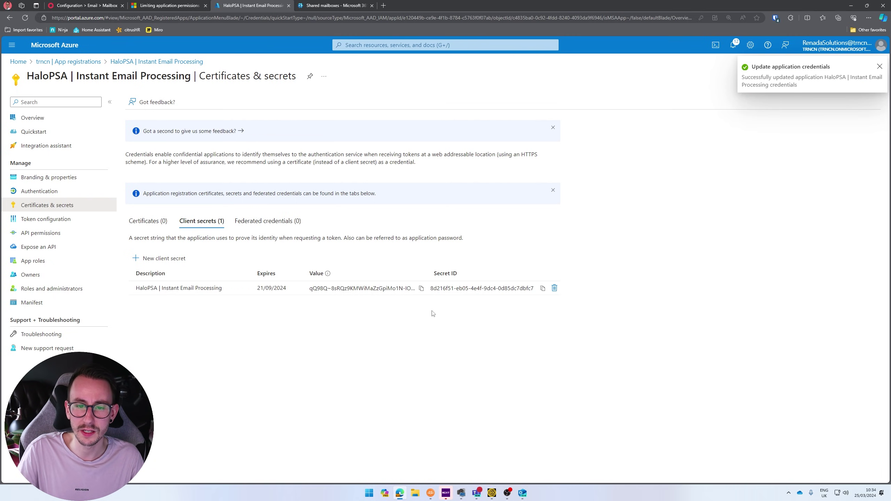
click(421, 288)
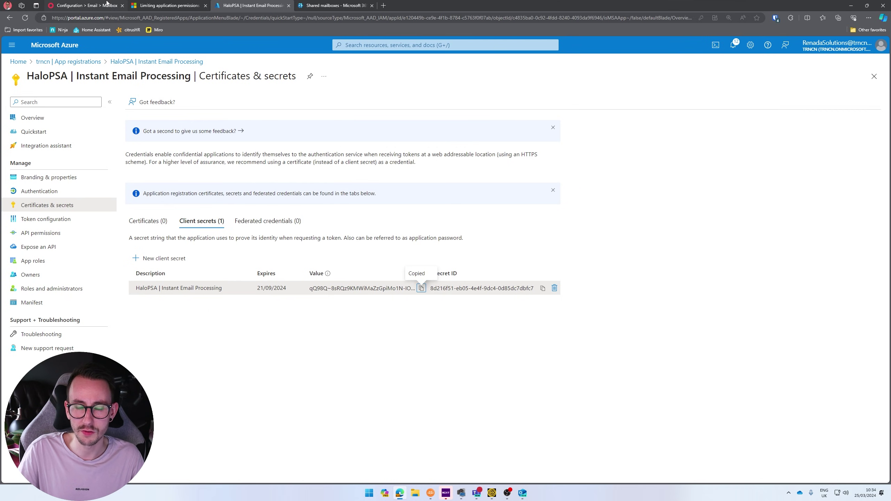
click(95, 6)
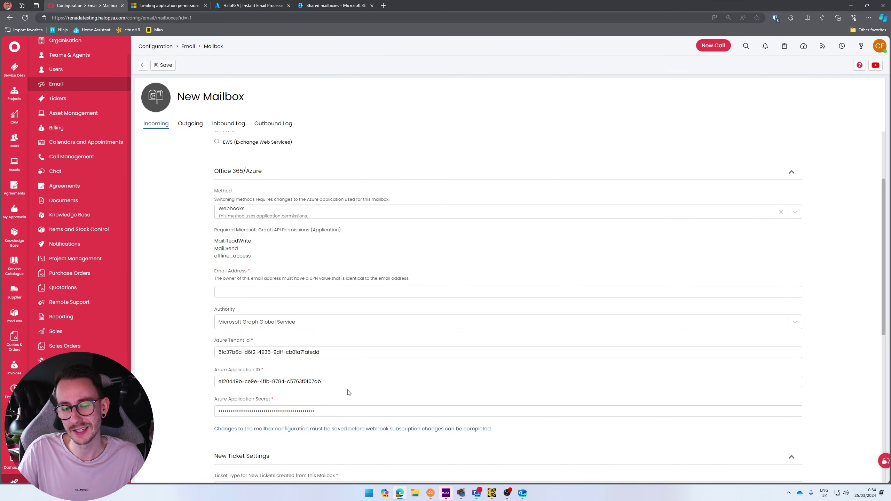
- Replace the Azure Application Secret field's contents with the new client secret value
click(339, 411)
key(ctrl+a)
key(ctrl+v)
click(182, 357)
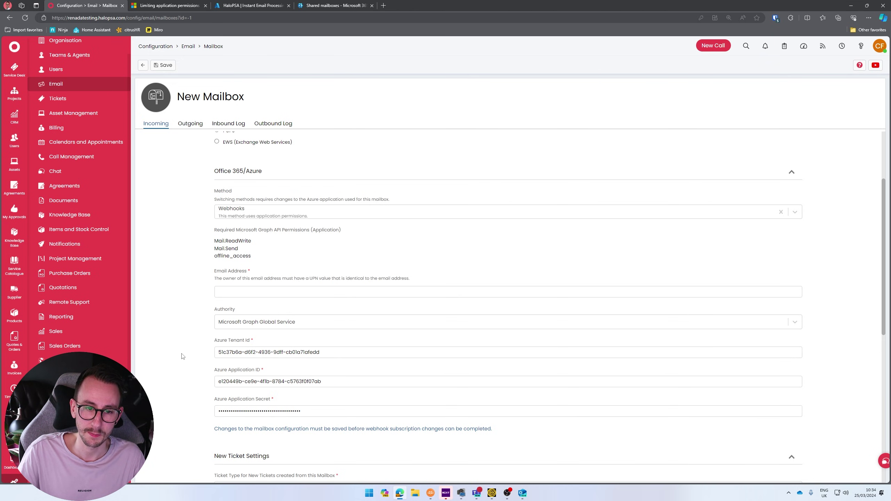
- Highlight the note that the Email Address must be the mailbox's UPN
drag(217, 274, 416, 279)
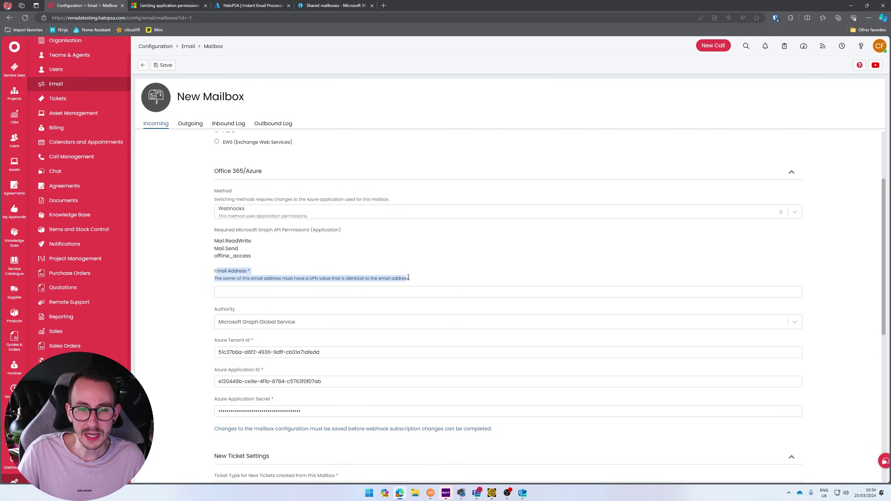
click(415, 278)
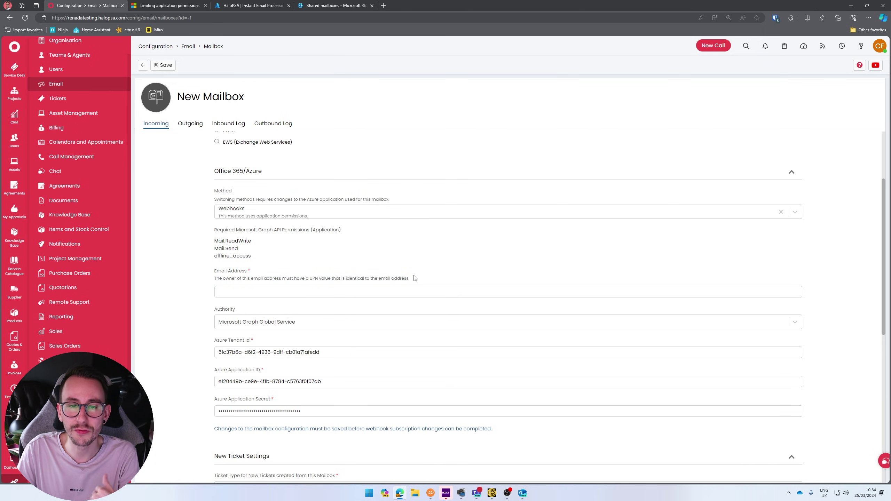
drag(416, 279, 211, 268)
click(201, 275)
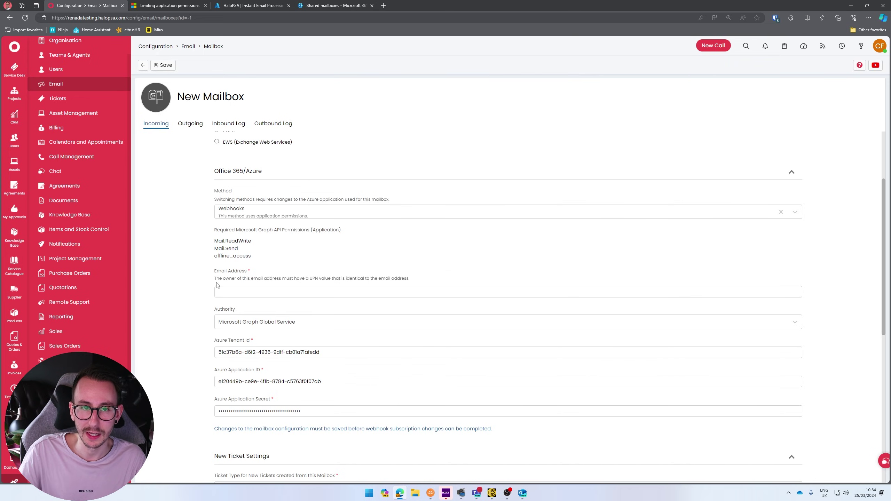
- Open the Alerts shared mailbox and review its Send as, Read and manage, and Send on behalf permissions
click(314, 10)
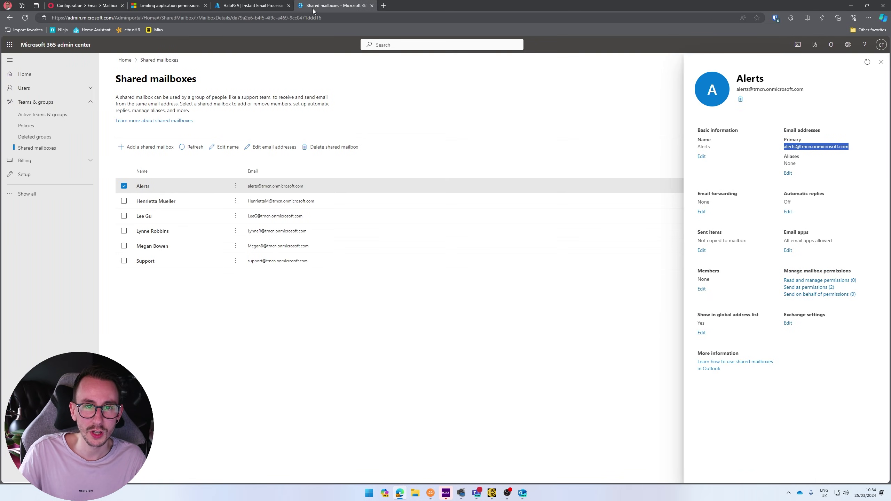
click(791, 198)
drag(850, 151, 844, 147)
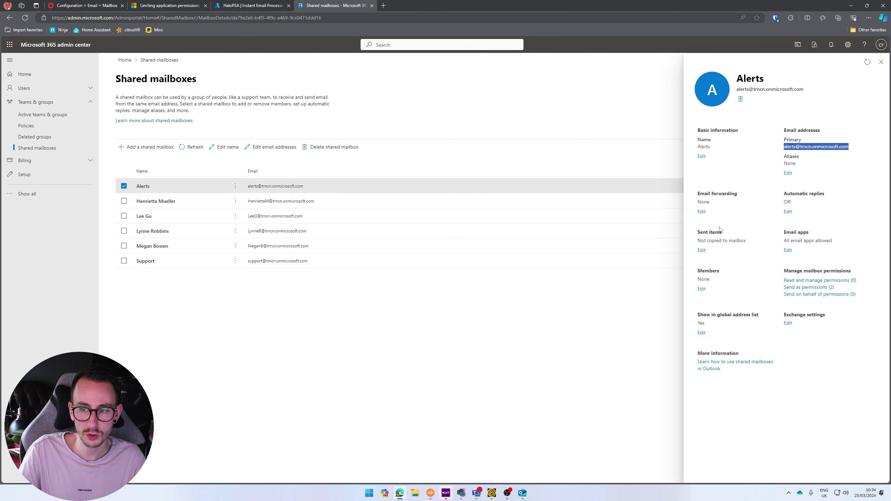
click(809, 288)
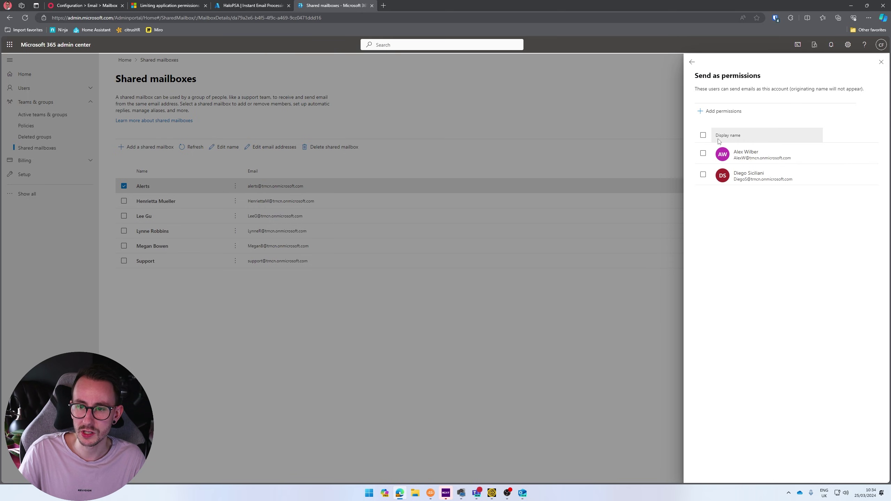
click(692, 61)
click(830, 283)
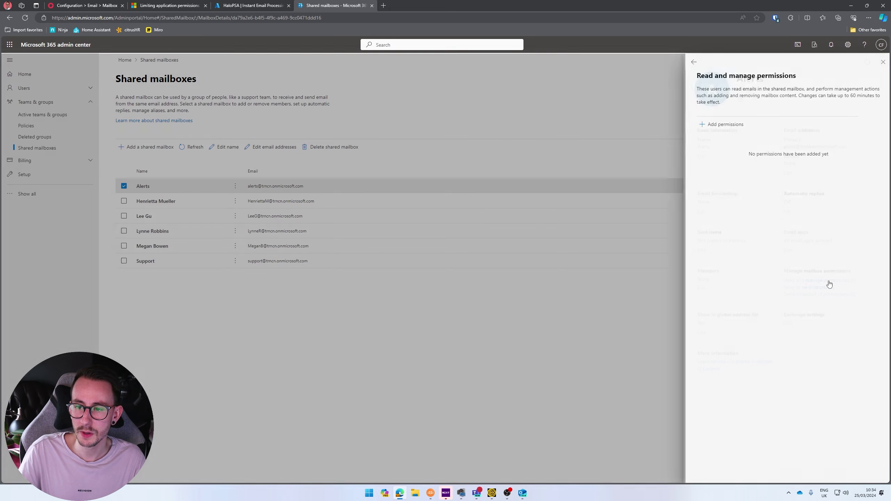
click(695, 65)
click(818, 294)
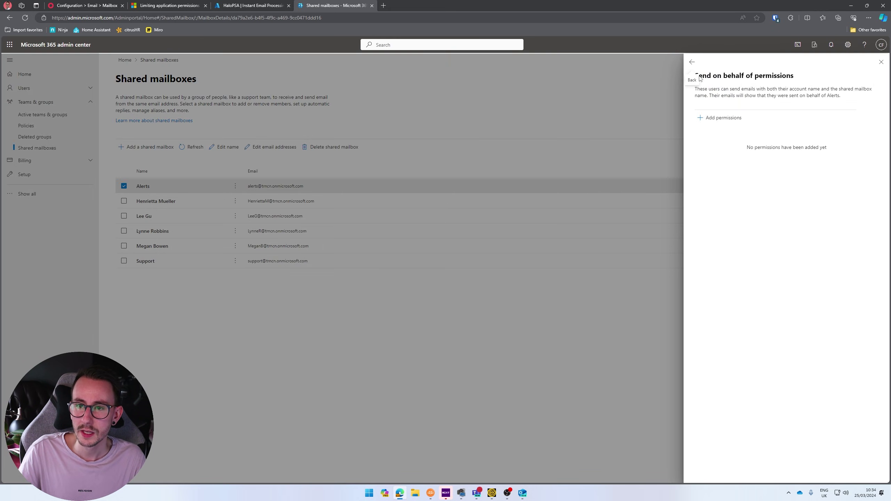
click(699, 77)
- Select all Send as permission entries on Alerts and remove them
click(807, 288)
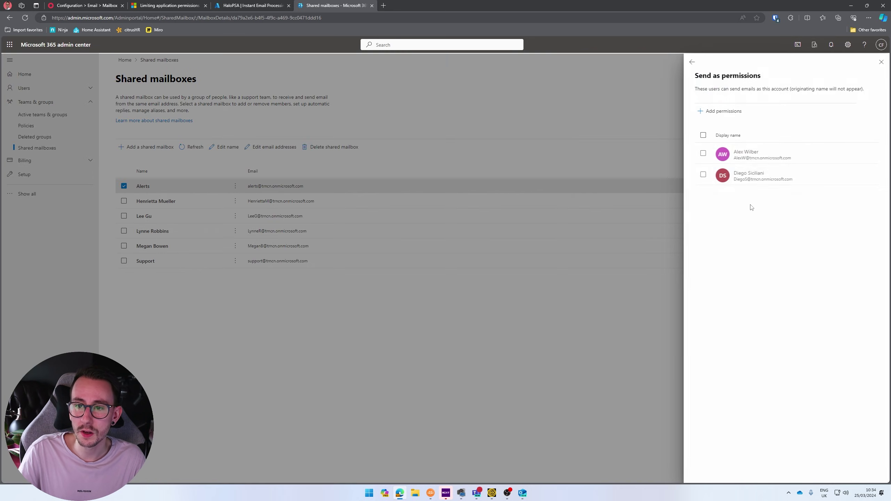
click(703, 136)
click(772, 111)
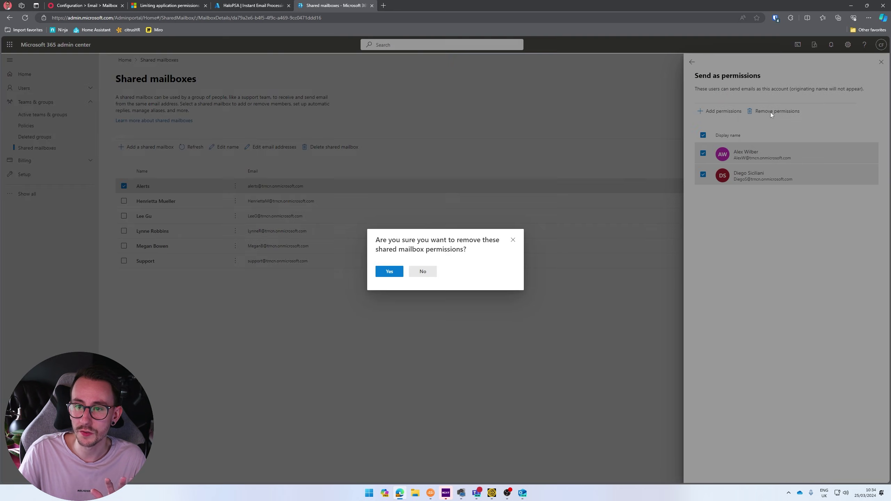
click(390, 272)
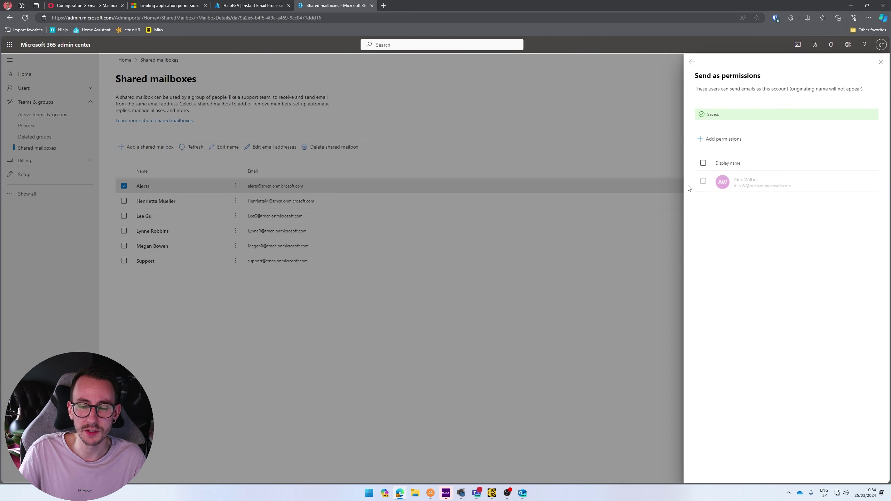
click(692, 62)
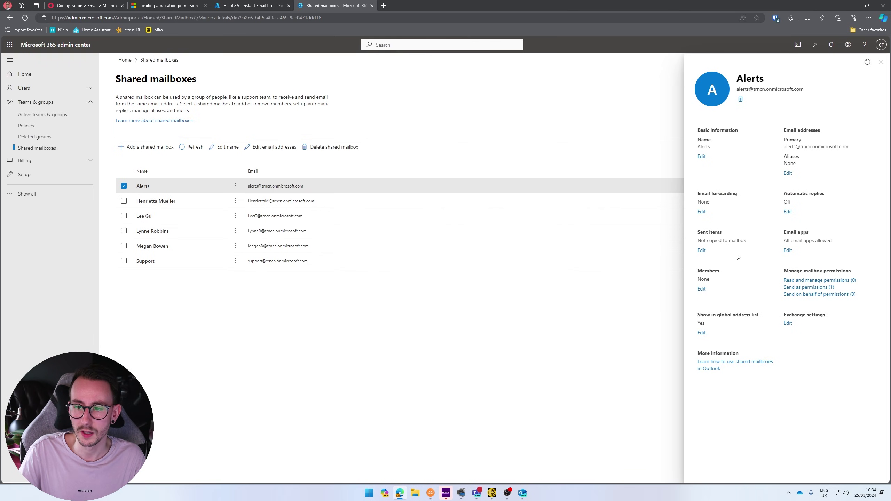
- Remove the remaining Send as delegates one by one until the list is empty
click(809, 286)
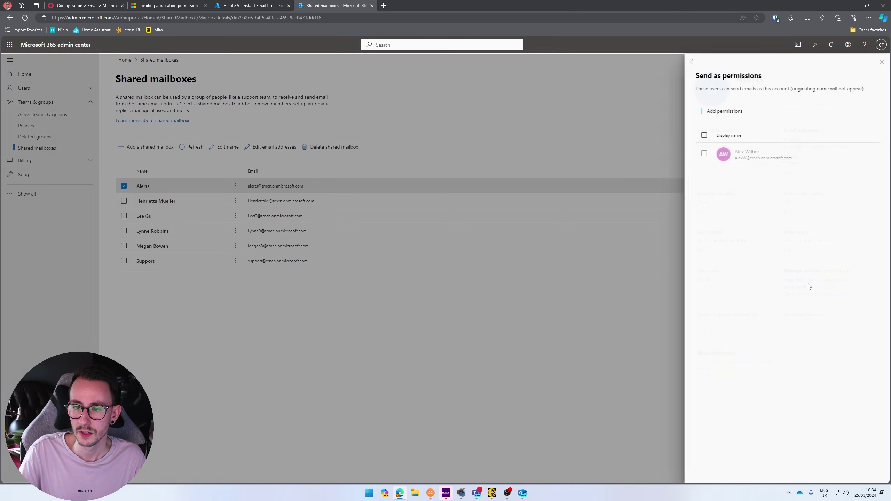
click(704, 154)
click(783, 112)
key(Return)
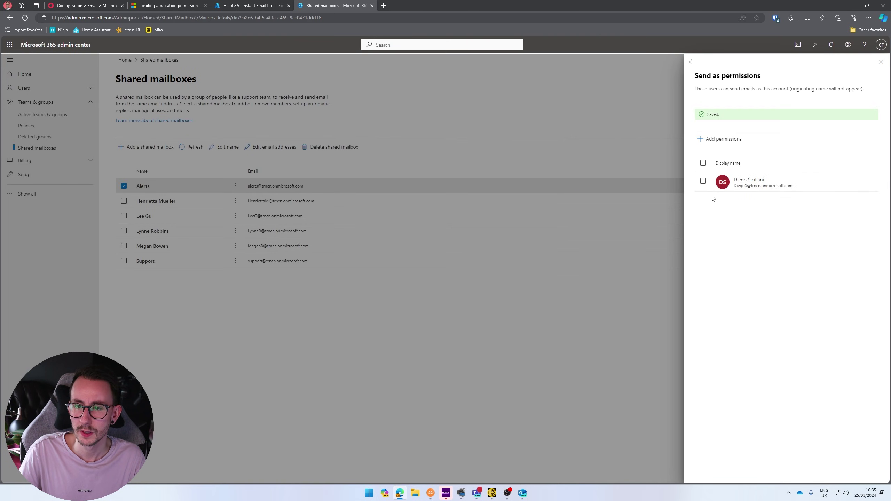
click(698, 66)
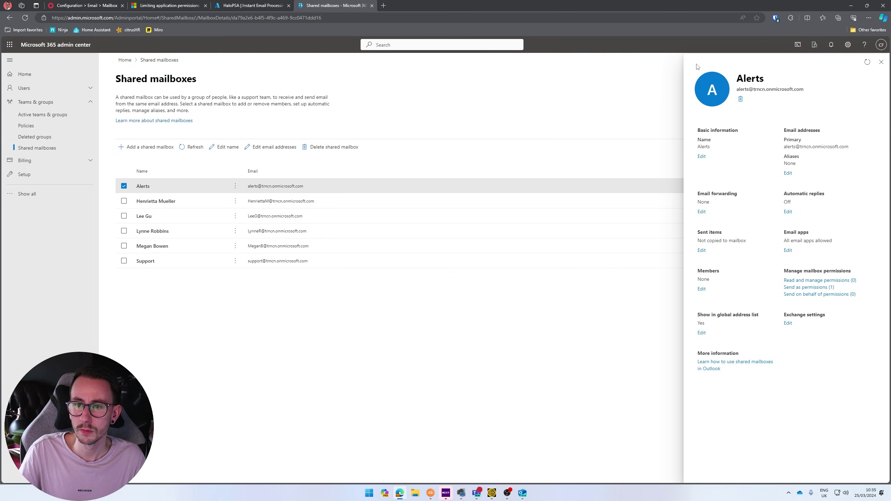
click(808, 287)
click(703, 153)
click(788, 111)
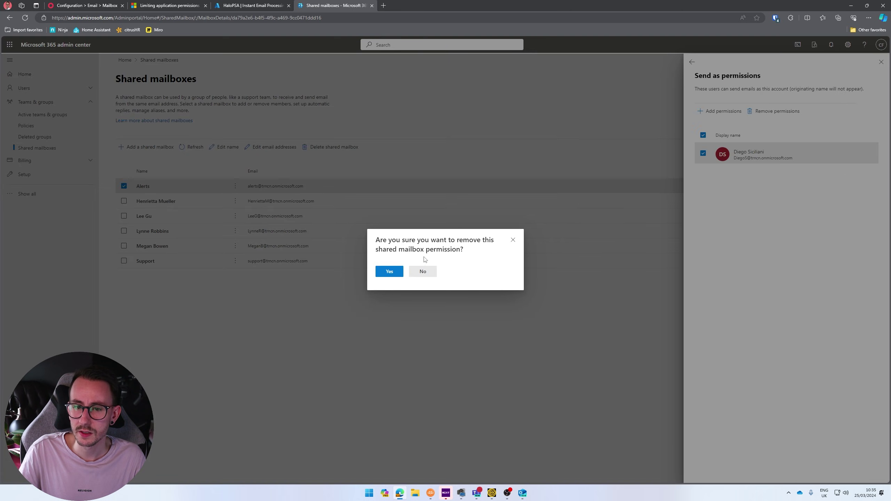
click(390, 273)
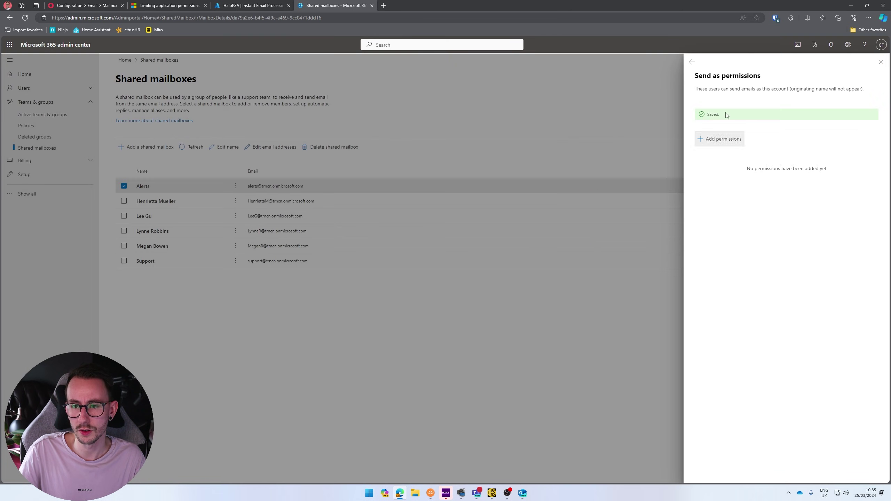
click(696, 64)
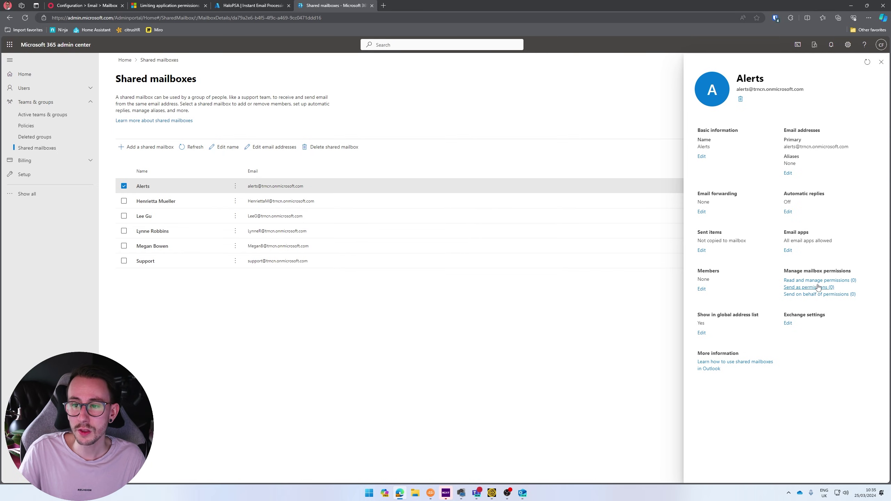
- Select the Alerts mailbox's primary email address and copy it via the right-click menu
drag(850, 151, 786, 151)
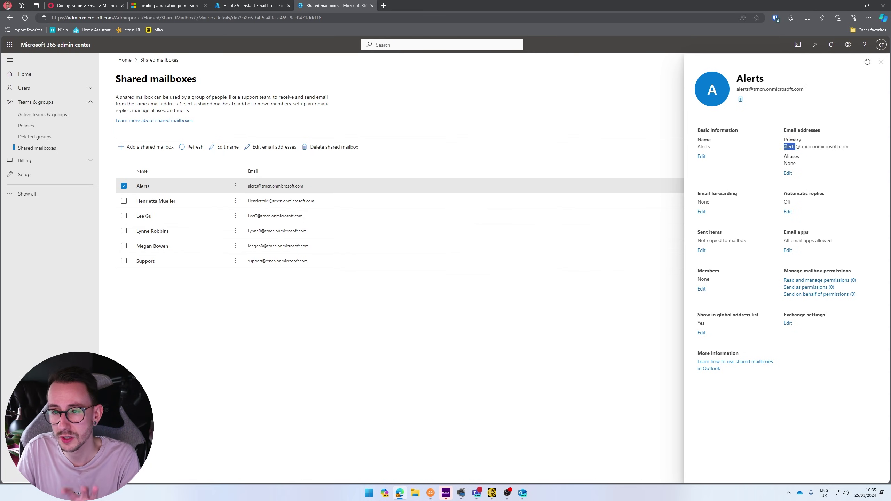
right_click(785, 150)
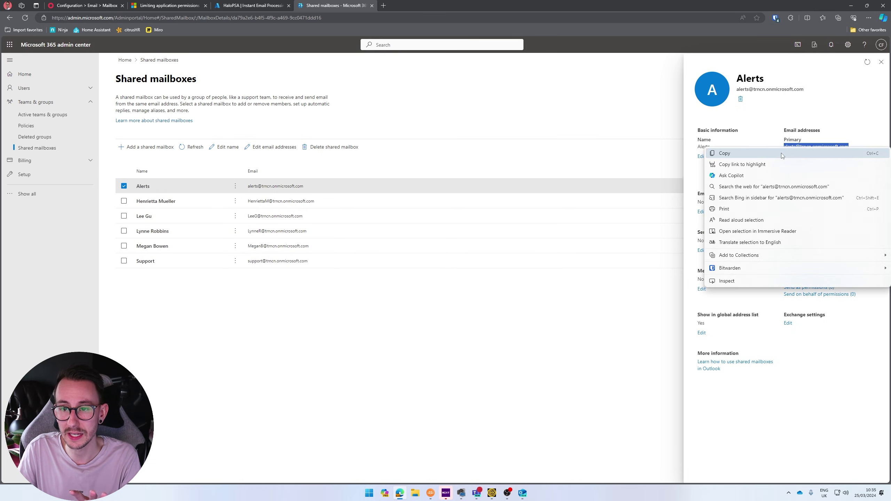
click(782, 156)
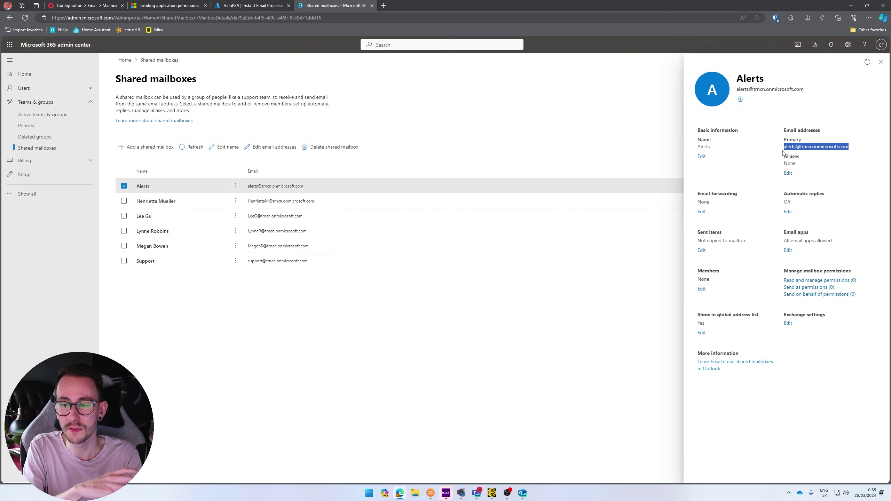
right_click(795, 147)
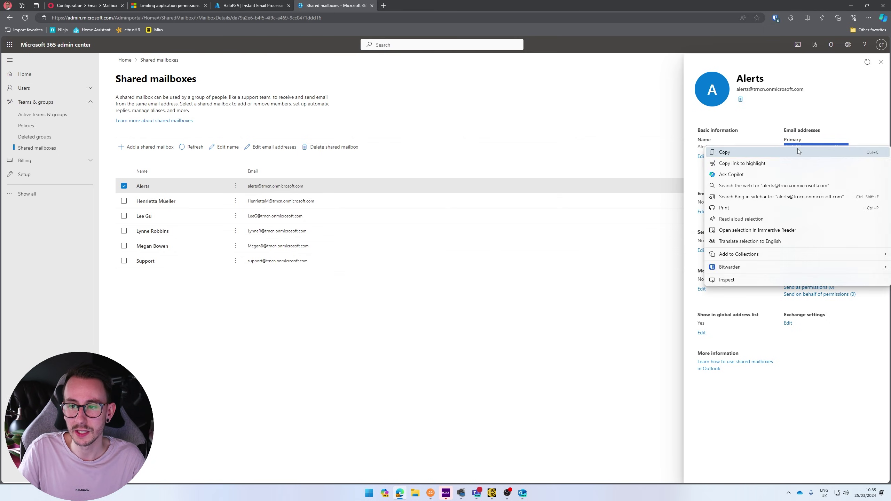
click(782, 154)
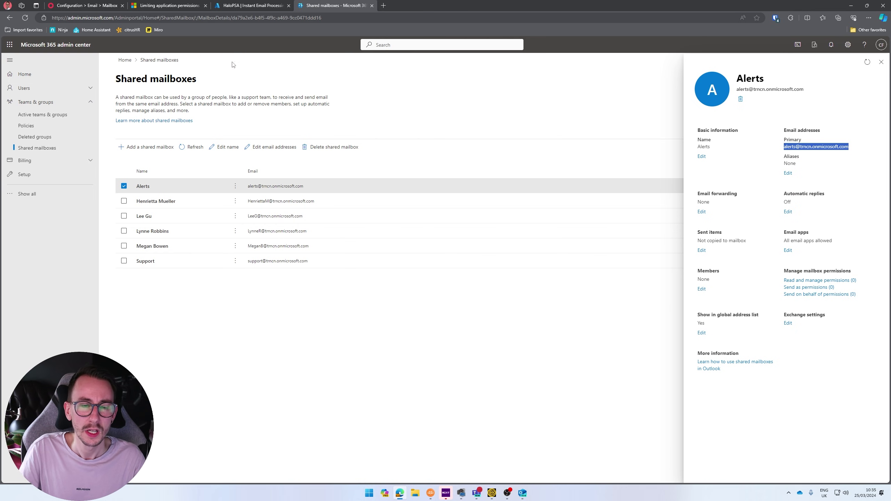
- Paste the Alerts address into the HaloPSA mailbox's Email Address field, then go back to Azure
click(86, 5)
click(250, 295)
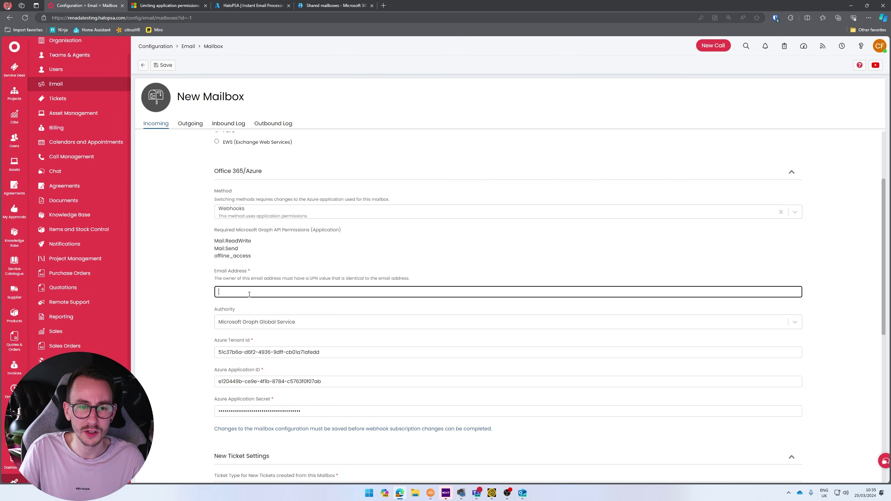
key(ctrl+v)
click(190, 284)
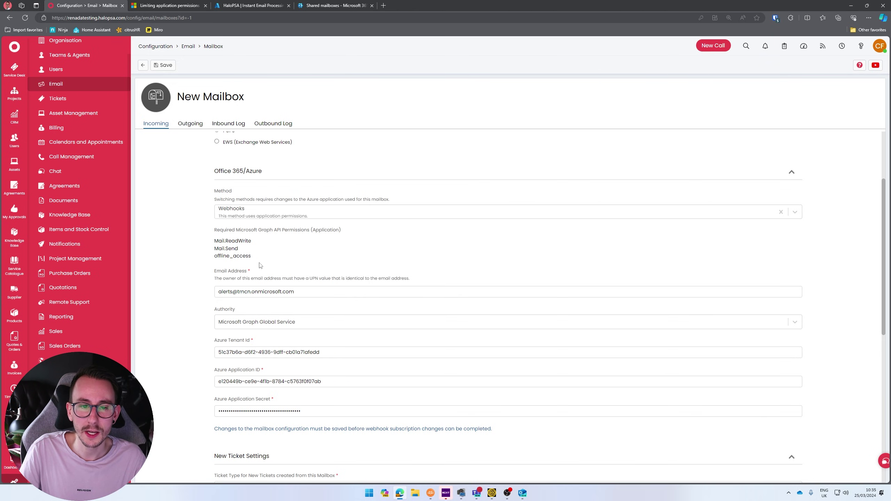
click(253, 5)
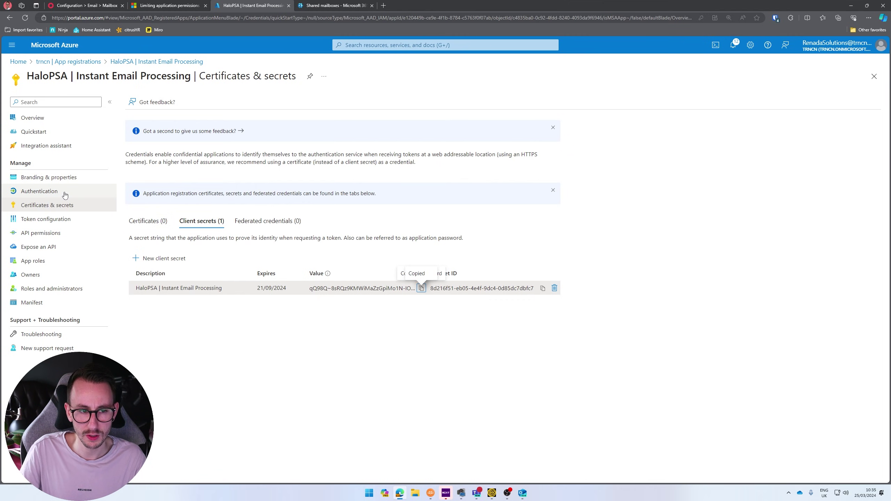
- Remove the default User.Read permission from the app's API permissions
click(65, 232)
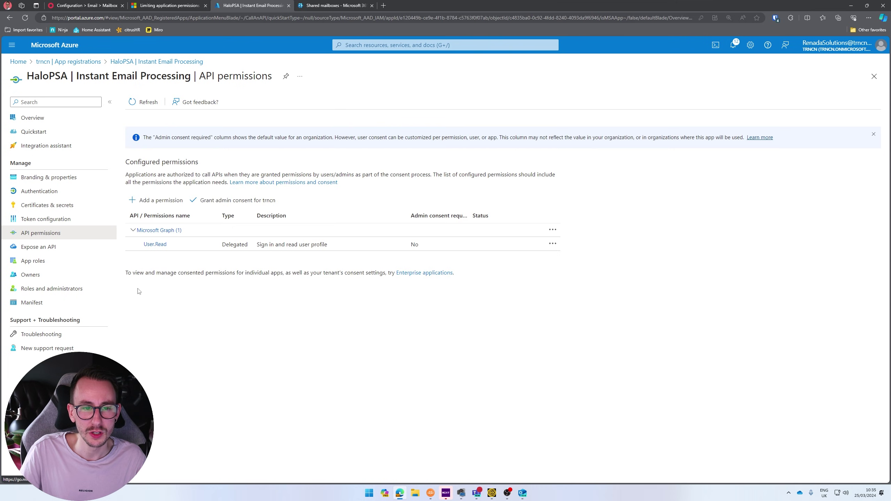
click(553, 243)
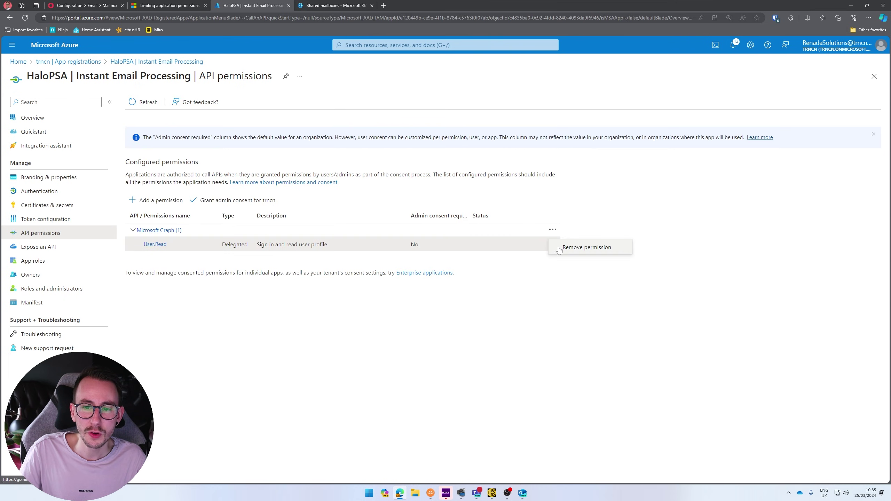
click(574, 251)
click(138, 170)
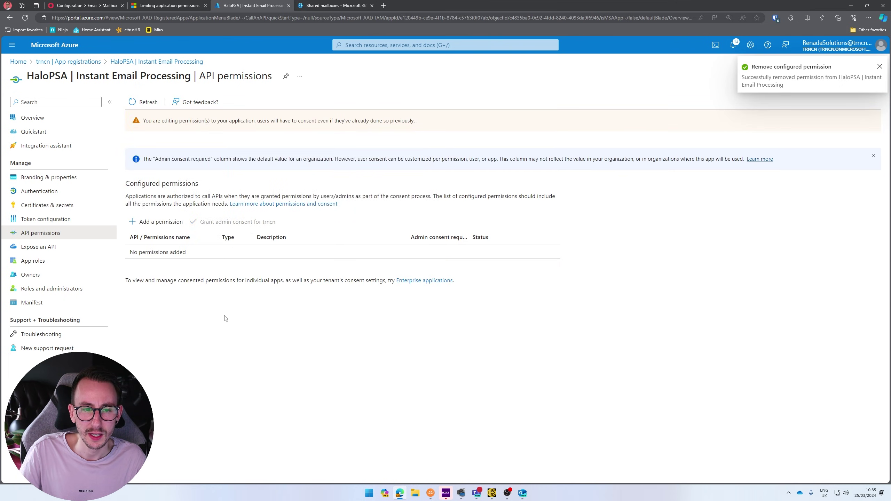
- Select the Mail.ReadWrite Microsoft Graph application permission
click(157, 221)
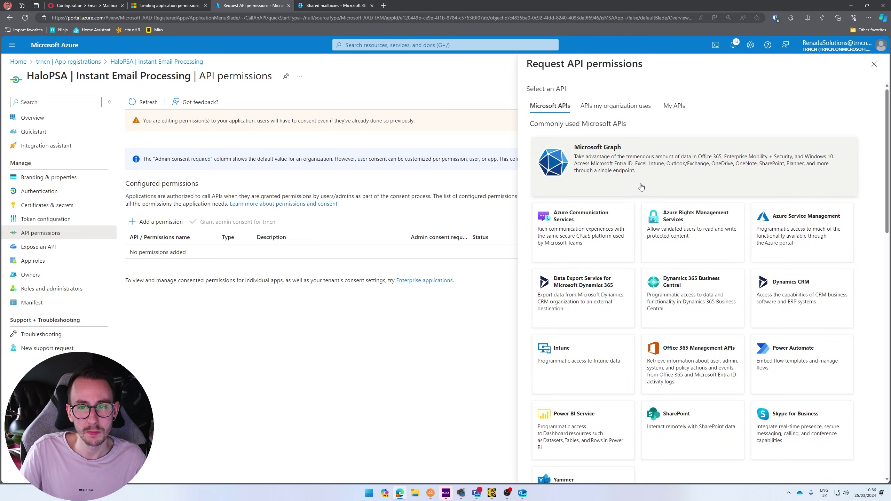
click(642, 187)
click(776, 161)
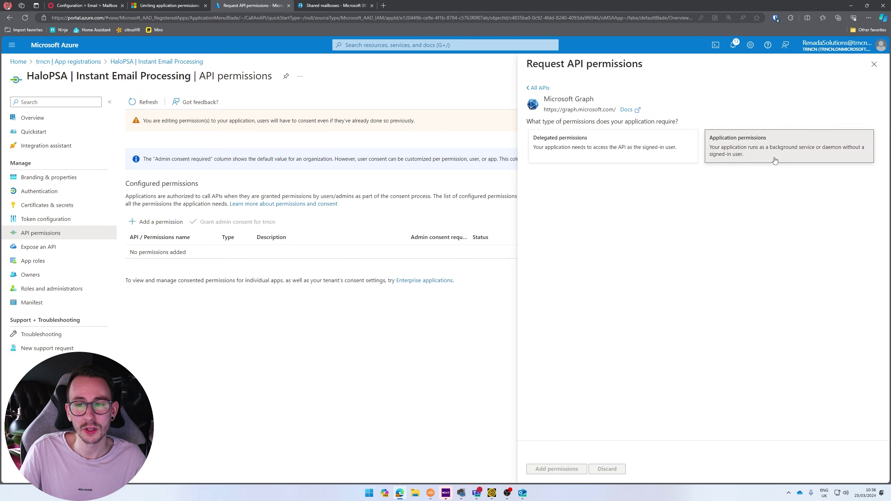
click(110, 3)
drag(214, 242, 263, 246)
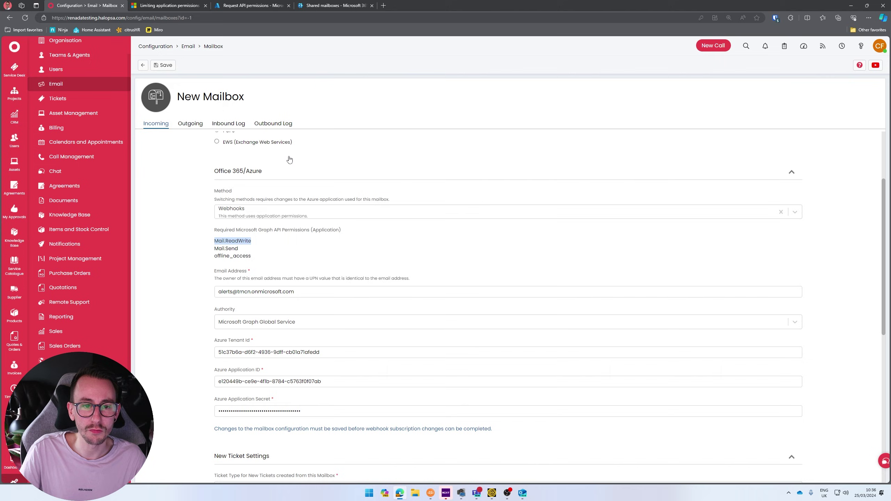
click(334, 5)
click(292, 3)
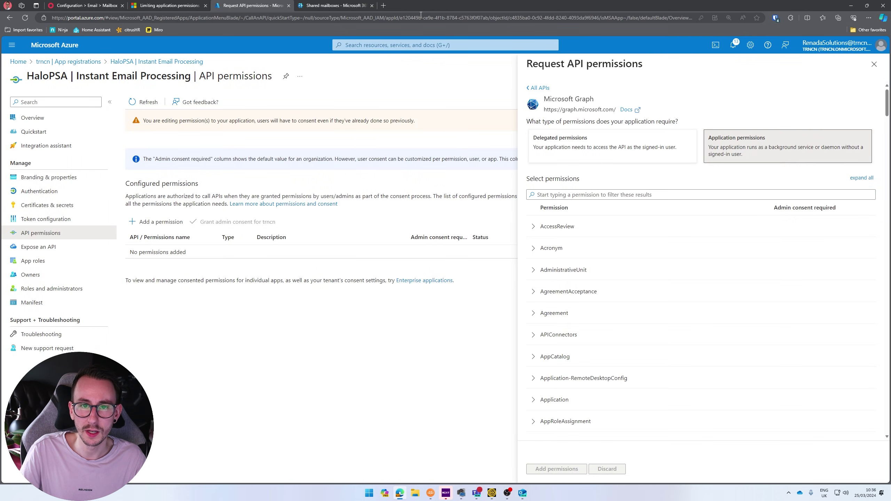
click(372, 5)
click(598, 196)
key(ctrl+v)
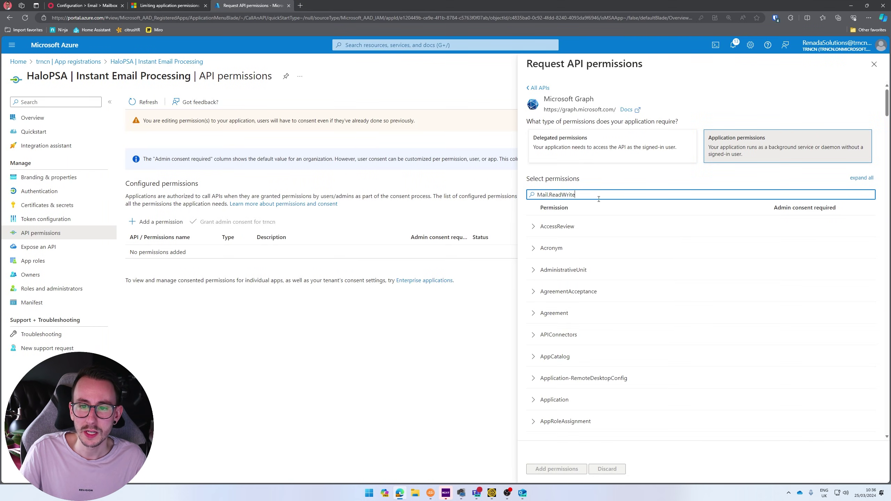
click(534, 226)
click(565, 250)
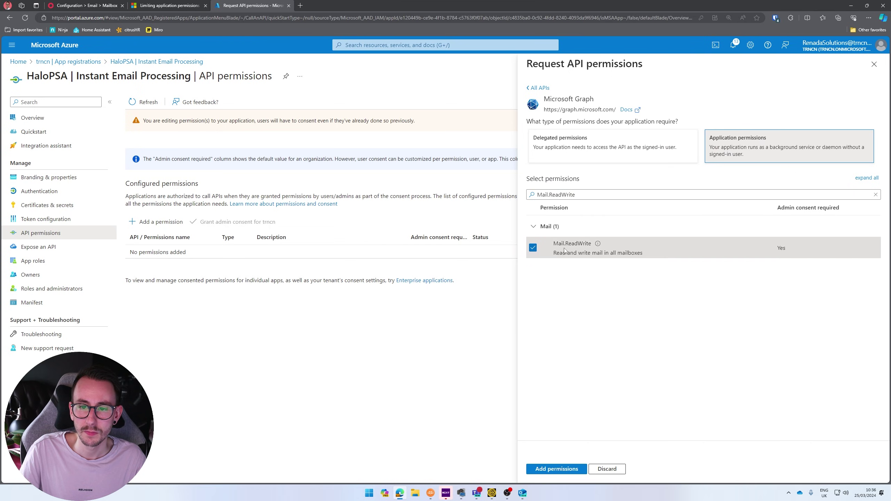
- Also select the Mail.Send Graph application permission
key(ctrl+1)
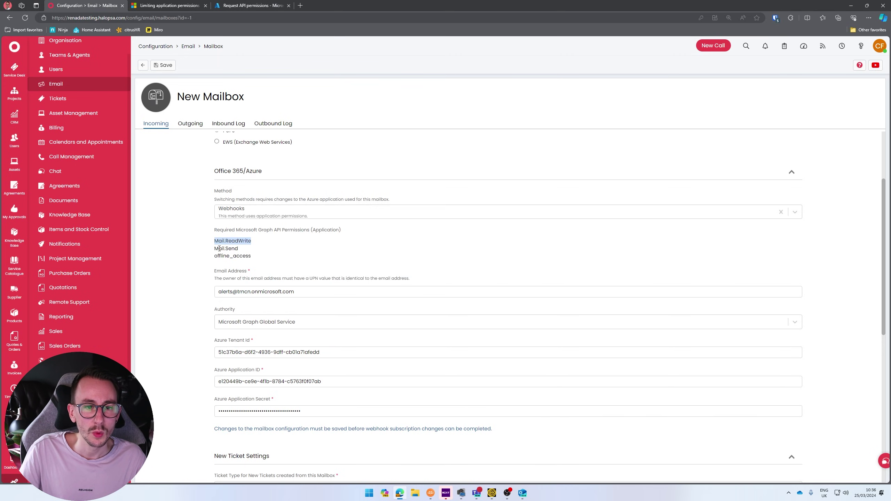
click(216, 249)
drag(216, 248, 238, 250)
key(ctrl+c)
key(ctrl+3)
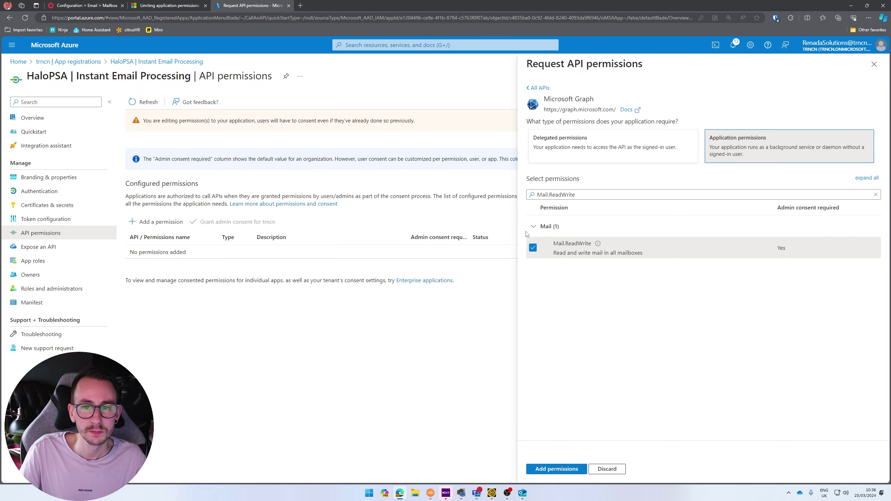
triple_click(576, 194)
key(ctrl+v)
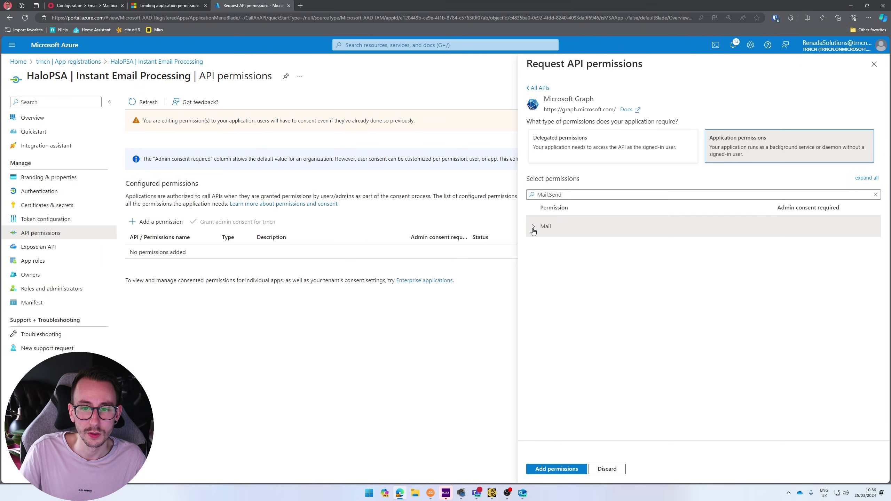
click(546, 226)
click(533, 248)
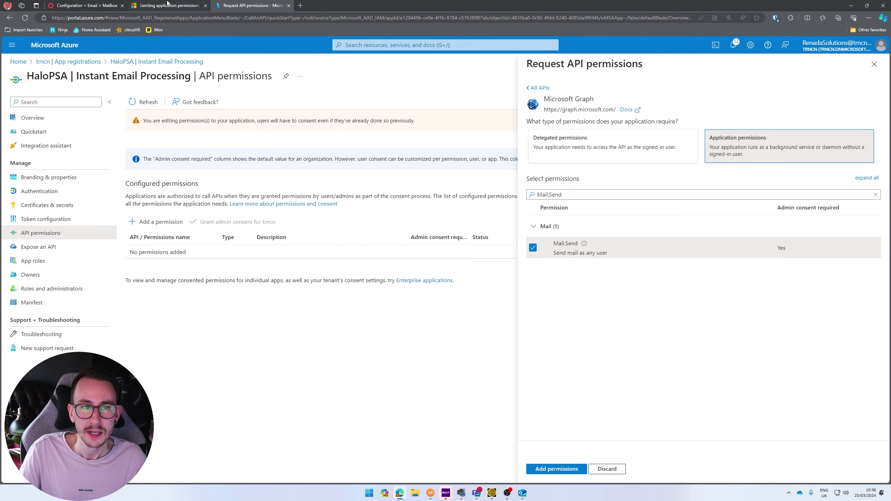
- Add the Mail.ReadWrite and Mail.Send application permissions to the app
key(ctrl+1)
drag(215, 258, 255, 257)
key(ctrl+c)
key(ctrl+3)
click(603, 195)
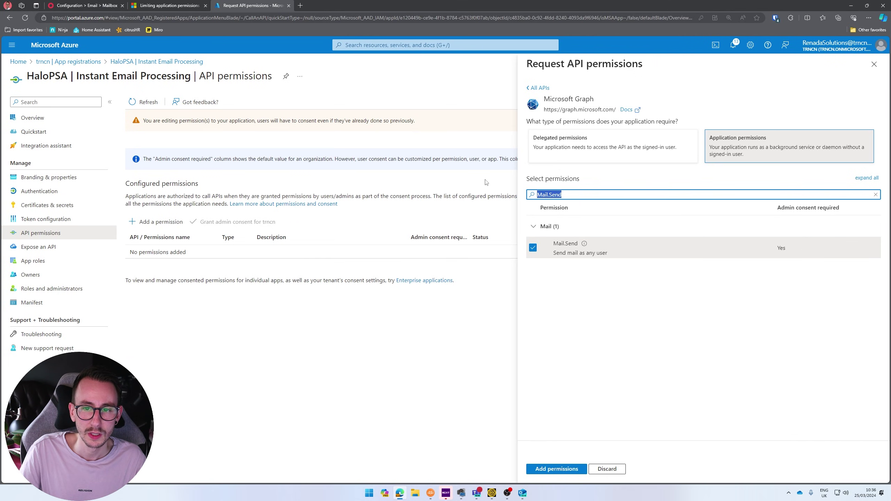
key(ctrl+a)
key(ctrl+v)
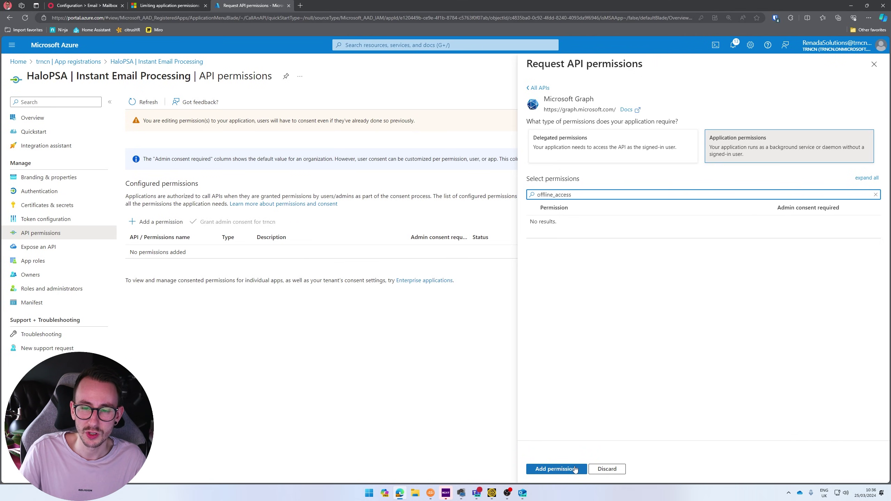
click(576, 469)
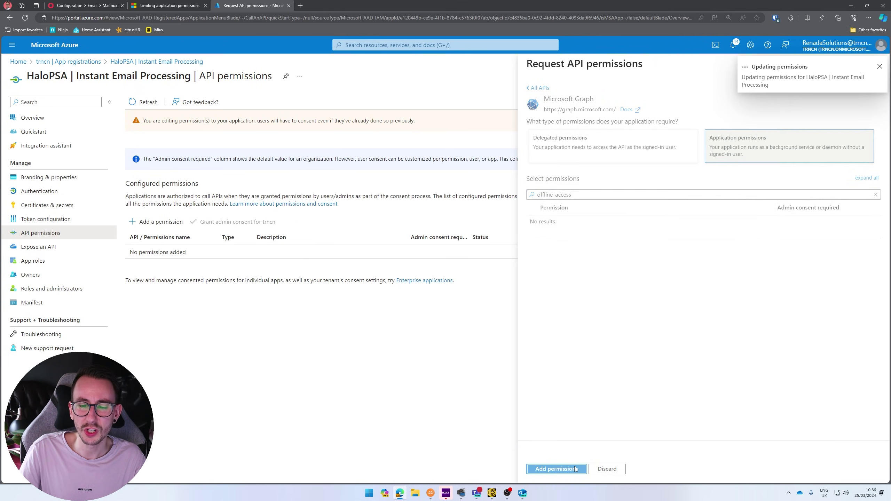
- Add the delegated offline_access Graph permission and grant admin consent for the tenant
click(180, 228)
click(594, 184)
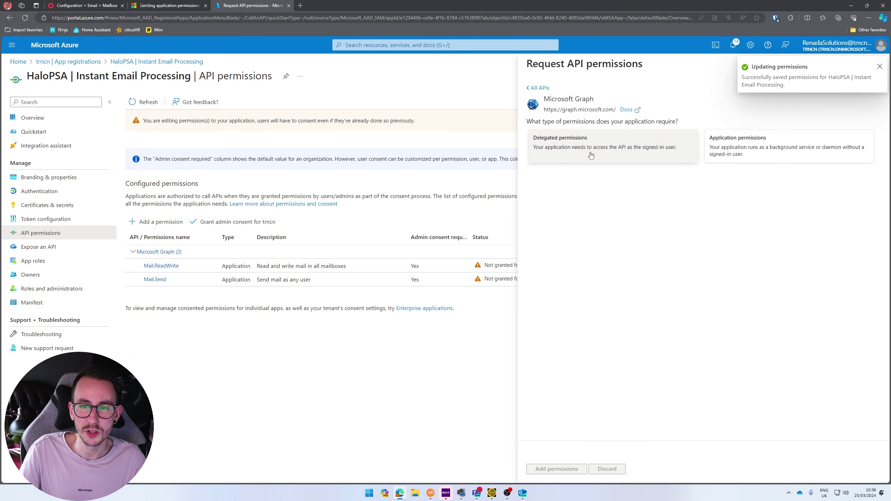
click(596, 147)
click(588, 194)
key(ctrl+v)
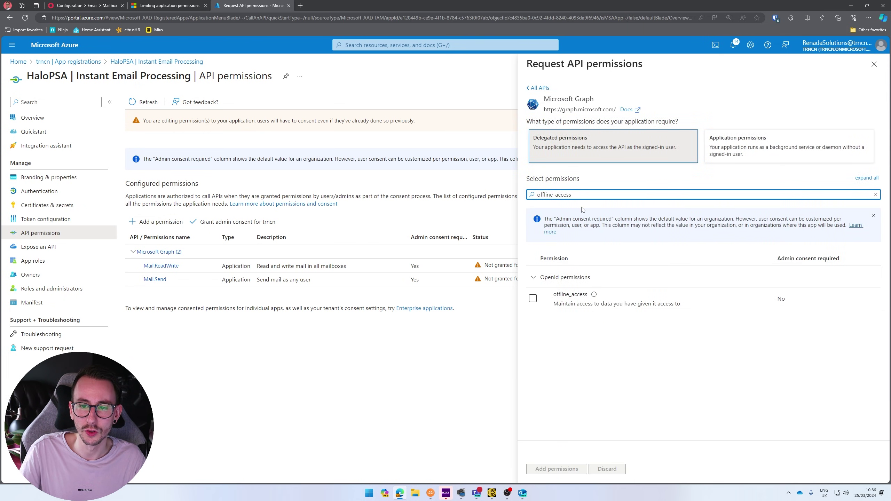
click(533, 298)
click(556, 469)
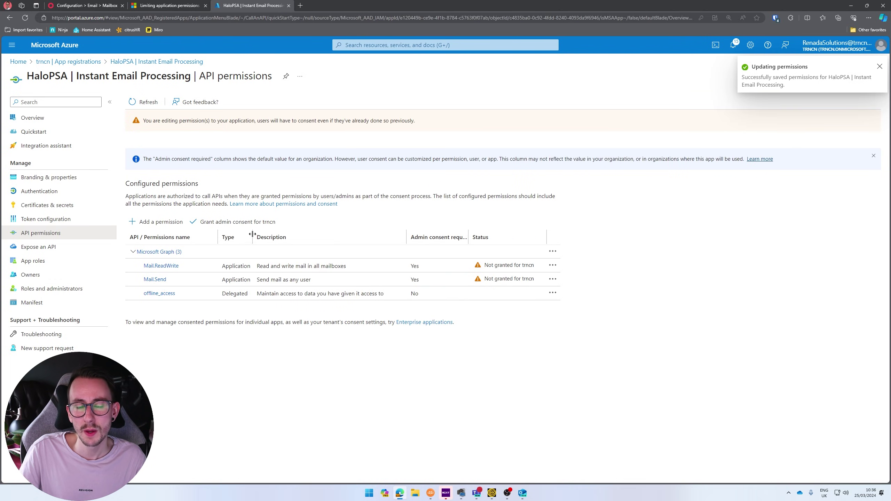
click(241, 225)
click(150, 159)
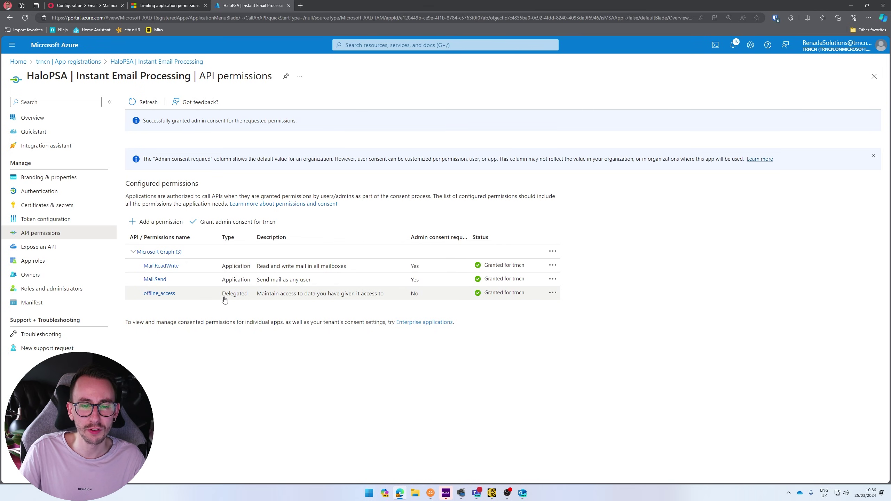
- Set the mailbox's Ticket Type for New Tickets to Alert
key(ctrl+1)
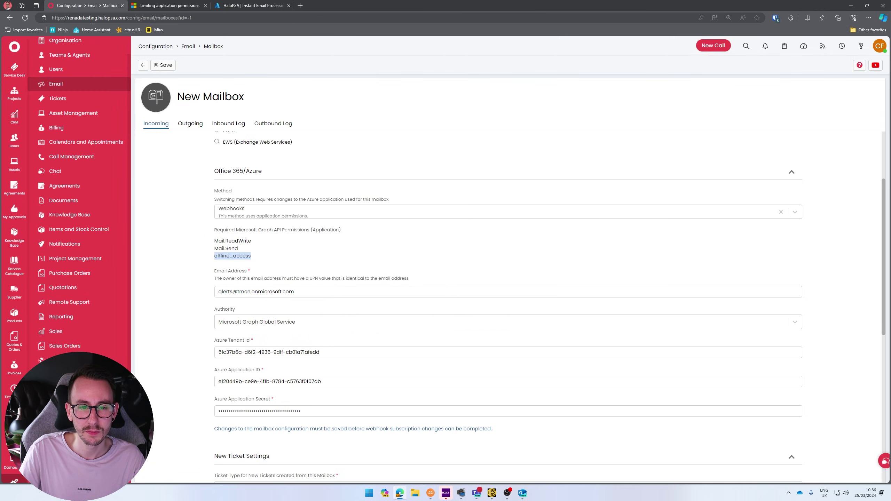
scroll(165, 297, down, 5)
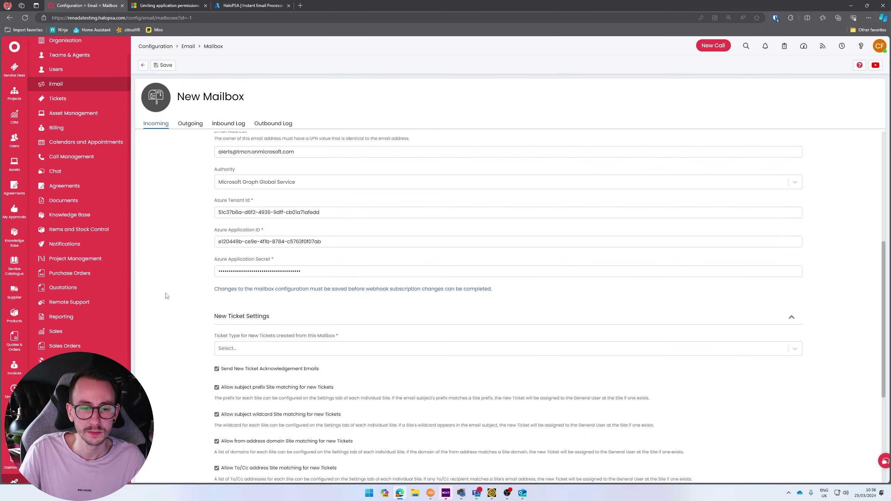
scroll(167, 296, down, 2)
click(301, 226)
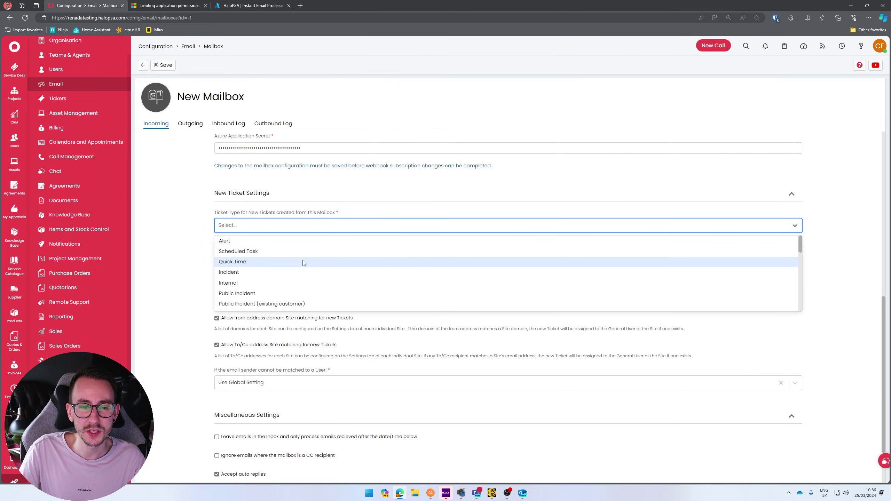
click(301, 242)
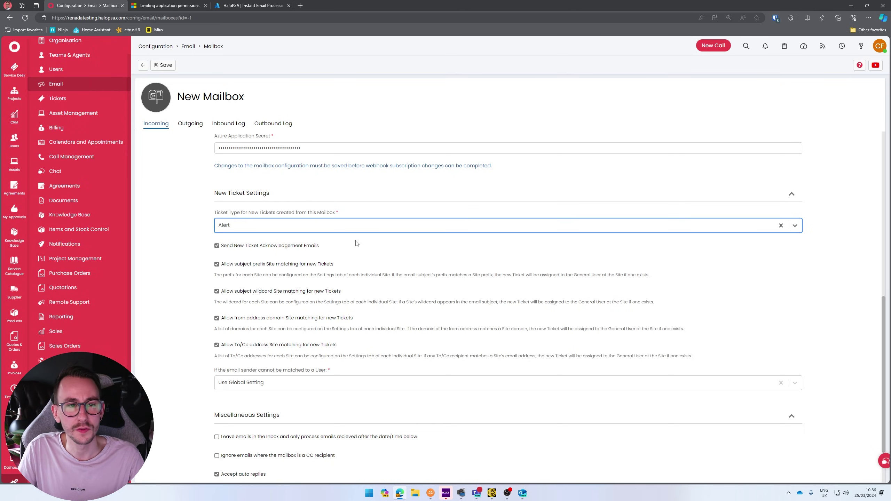
- Turn off new ticket acknowledgement emails and save the Alerts mailbox
drag(337, 248, 193, 250)
click(192, 250)
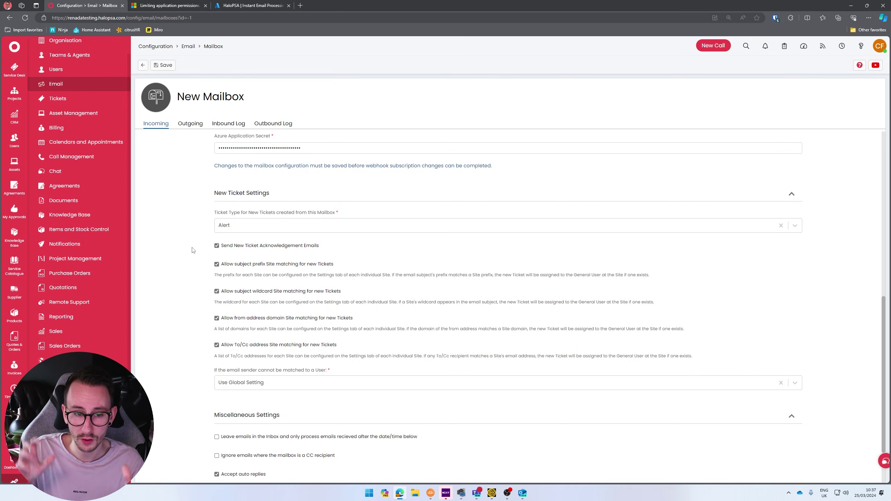
click(217, 246)
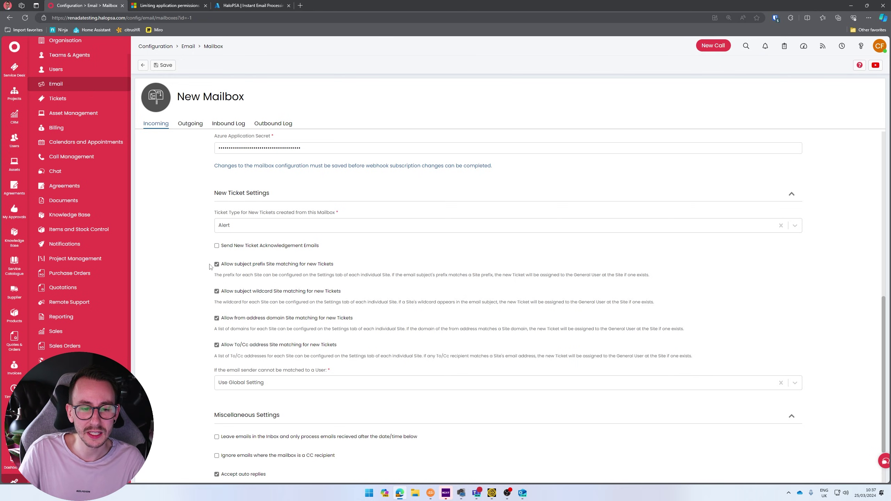
scroll(181, 220, down, 3)
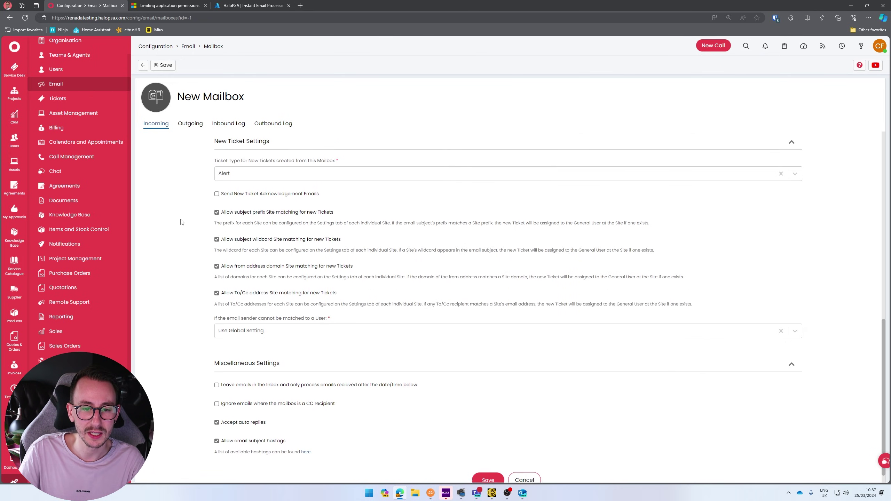
click(166, 66)
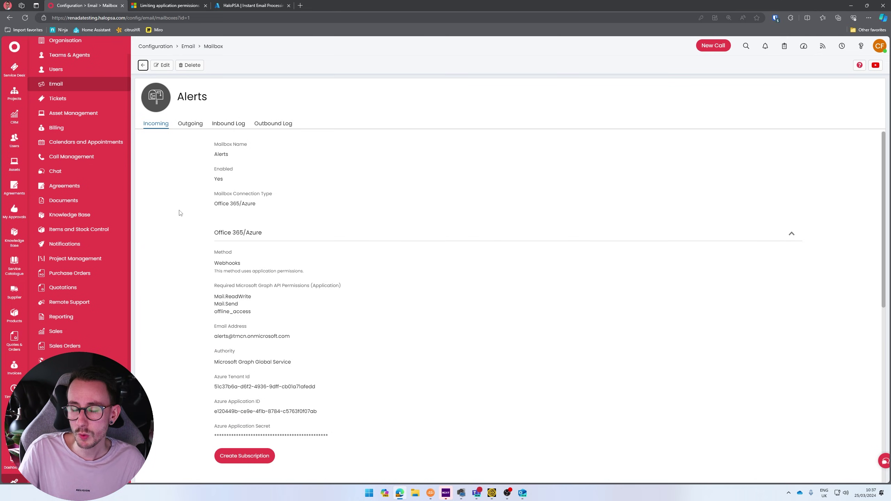
- Create the Office 365 webhook subscription for the Alerts mailbox
click(253, 460)
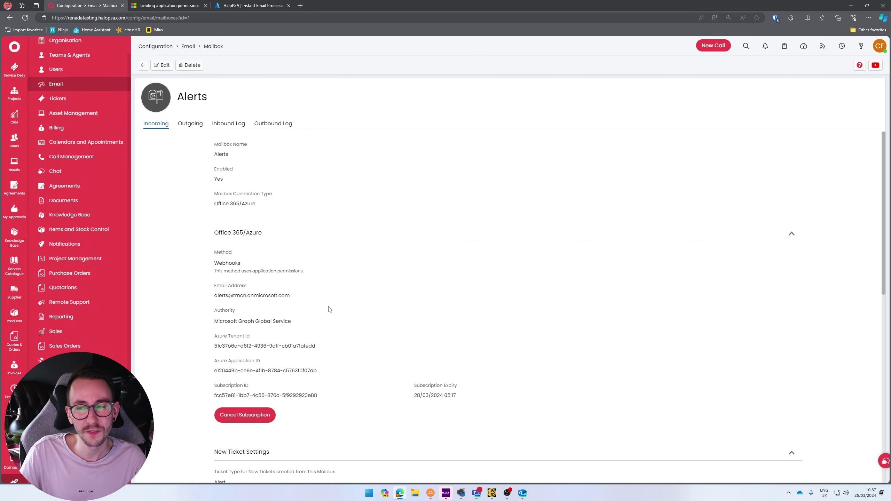
drag(411, 383, 461, 398)
click(460, 399)
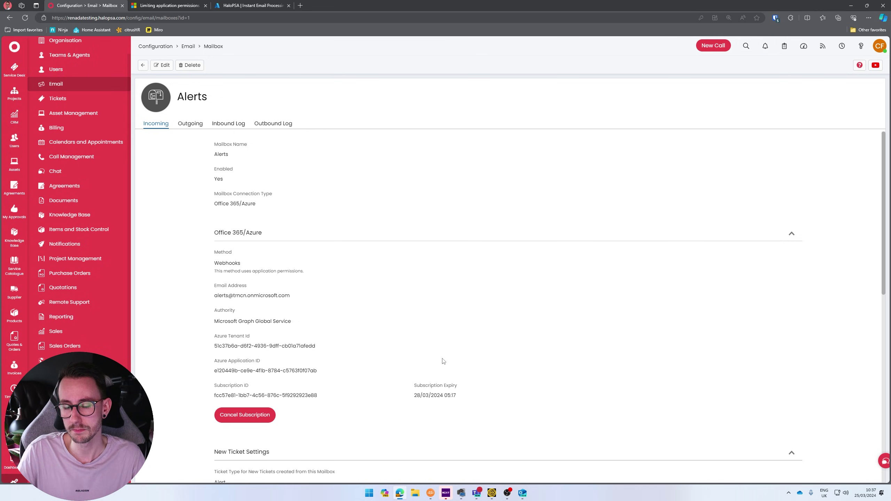
scroll(372, 351, down, 10)
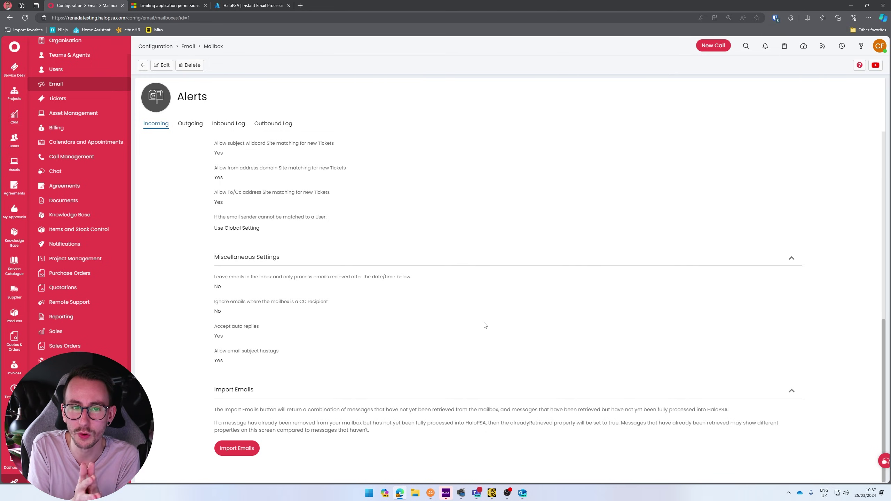
- Confirm no emails await import, then open the Service Desk ticket list
click(250, 452)
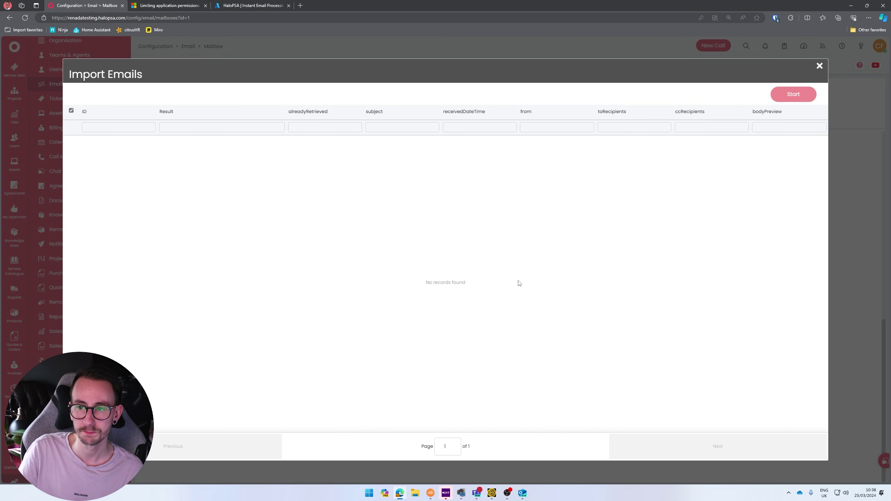
click(819, 66)
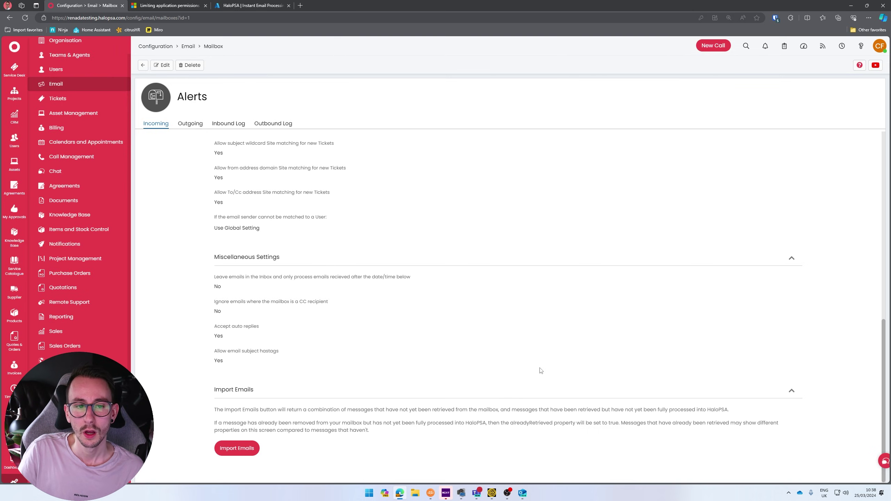
scroll(541, 371, up, 5)
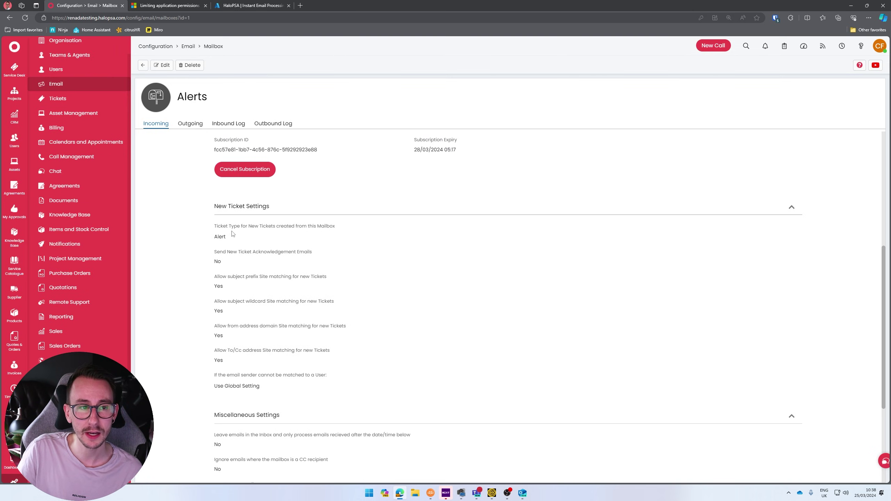
click(53, 72)
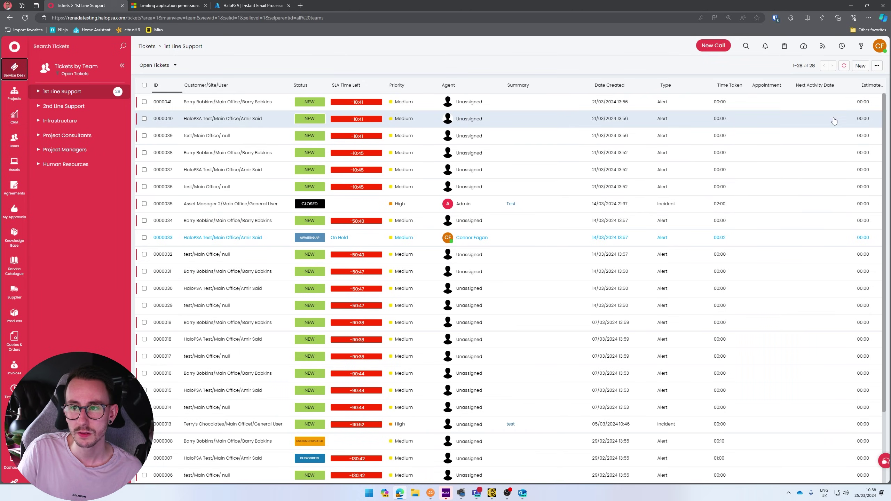
- Start a new email from the Alerts mailbox addressed to the test contact
click(860, 66)
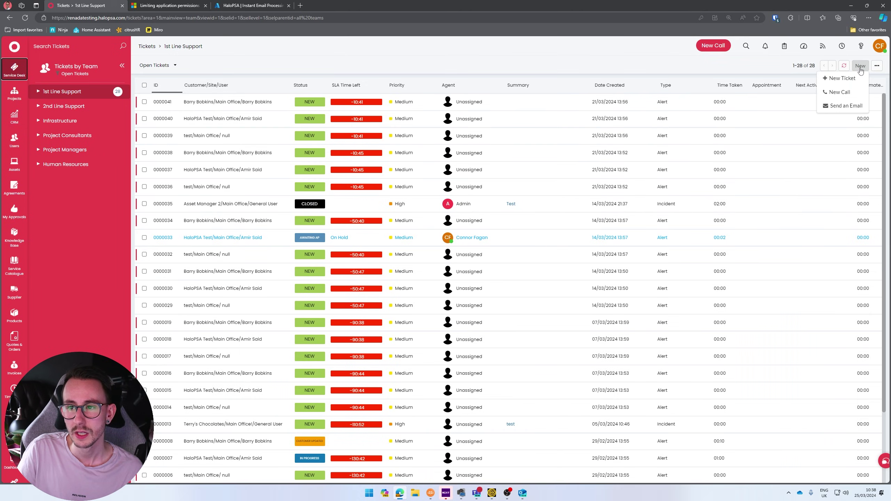
click(846, 106)
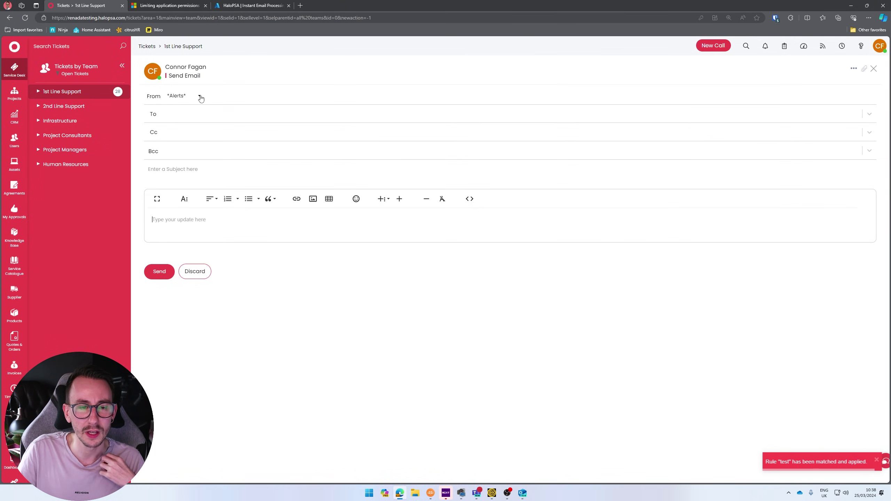
click(186, 96)
click(184, 110)
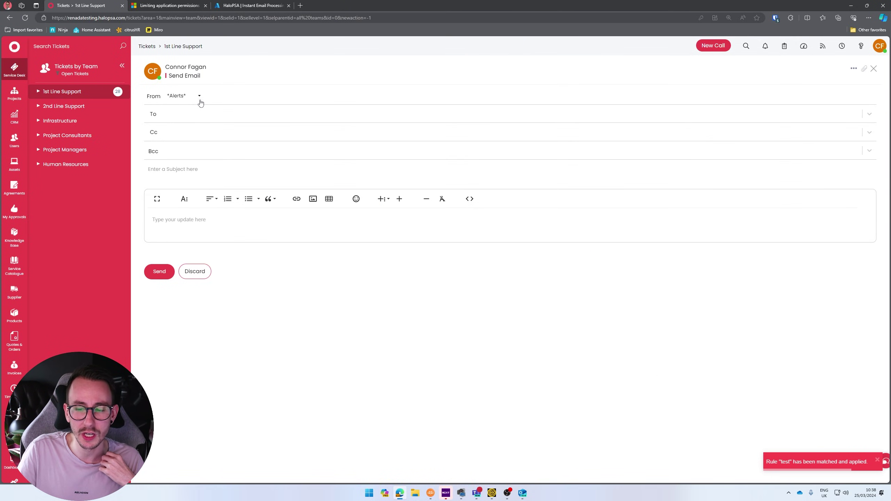
click(188, 116)
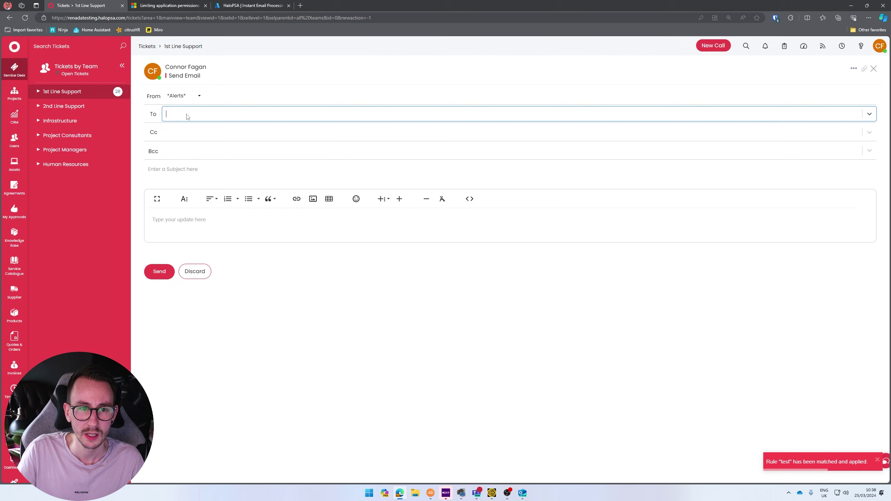
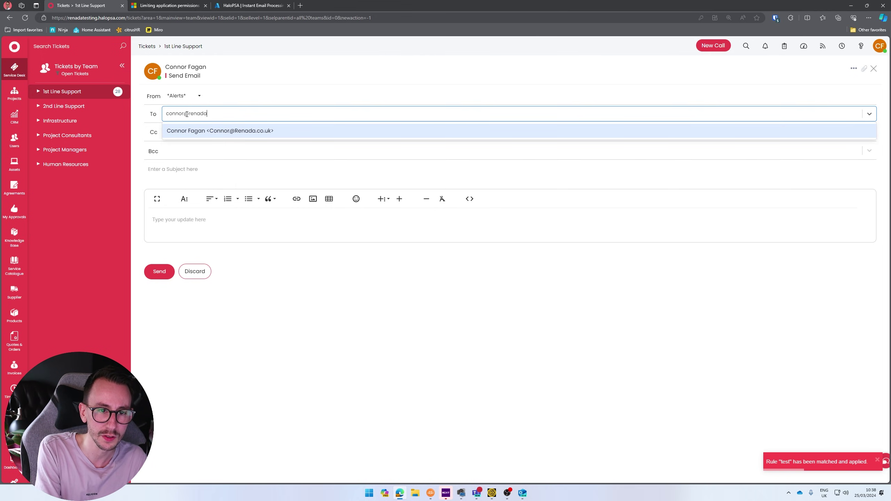
key(Return)
- Use 'Hello this is from Youtube' as subject and body, and send the email
click(180, 169)
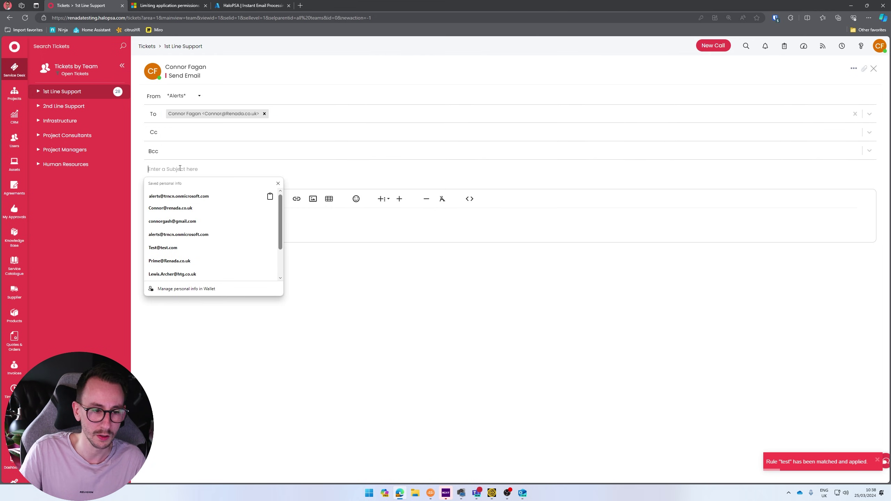
text(Hello this)
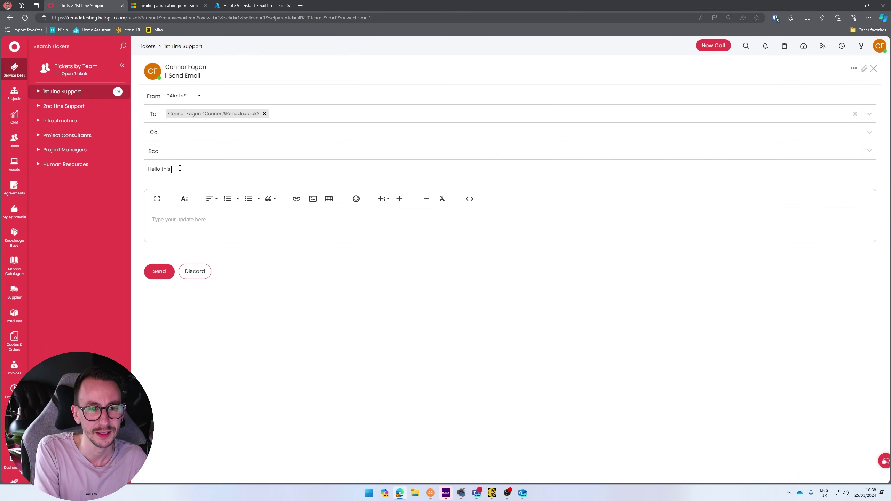
text( is from Youtube)
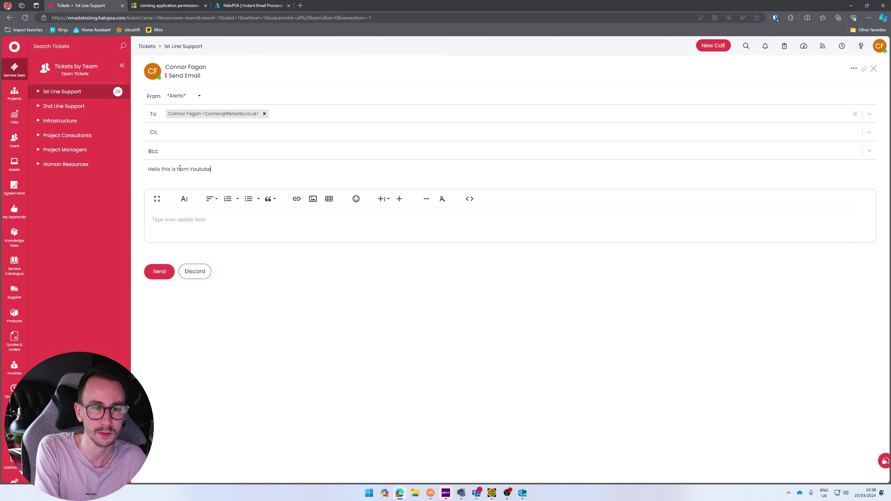
key(ctrl+a)
key(ctrl+c)
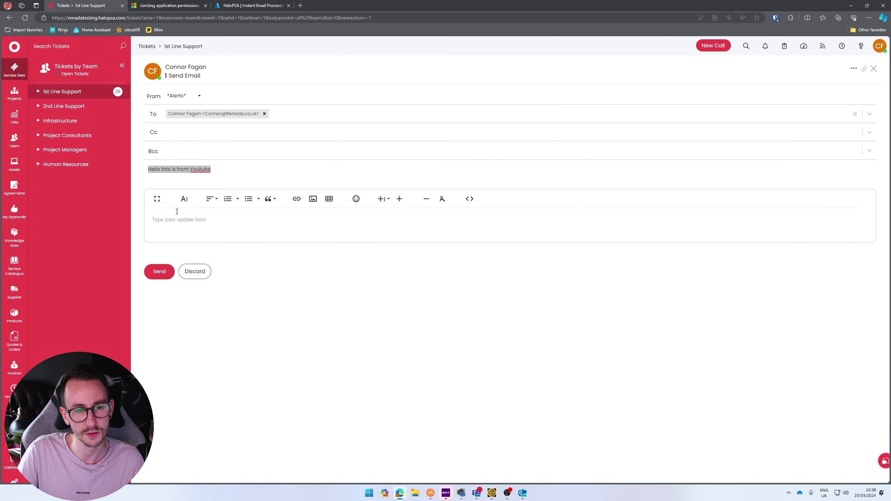
click(170, 220)
key(ctrl+v)
click(160, 271)
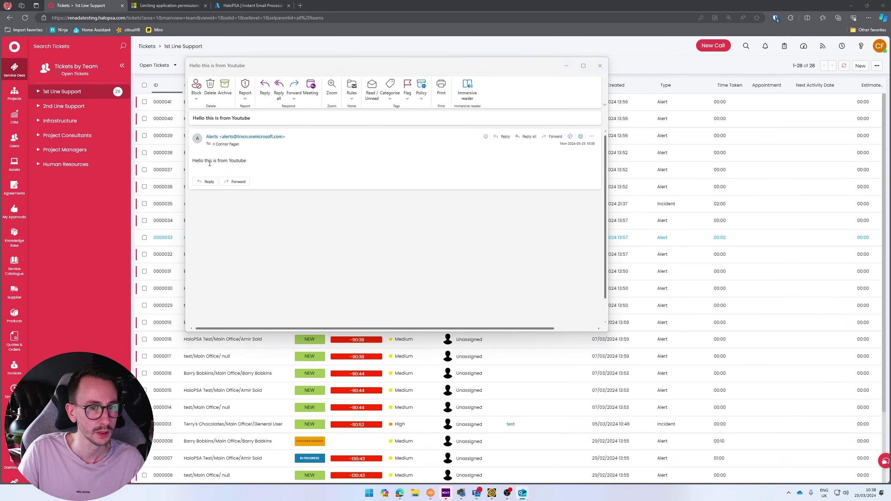
- Send the reply 'Wow that was super fast' to the 'Hello this is from Youtube' email
click(265, 88)
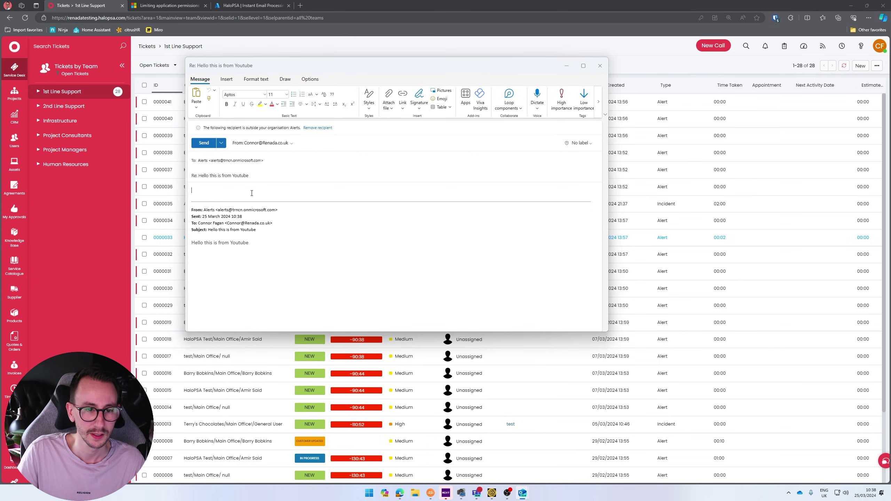
text(Wow that was)
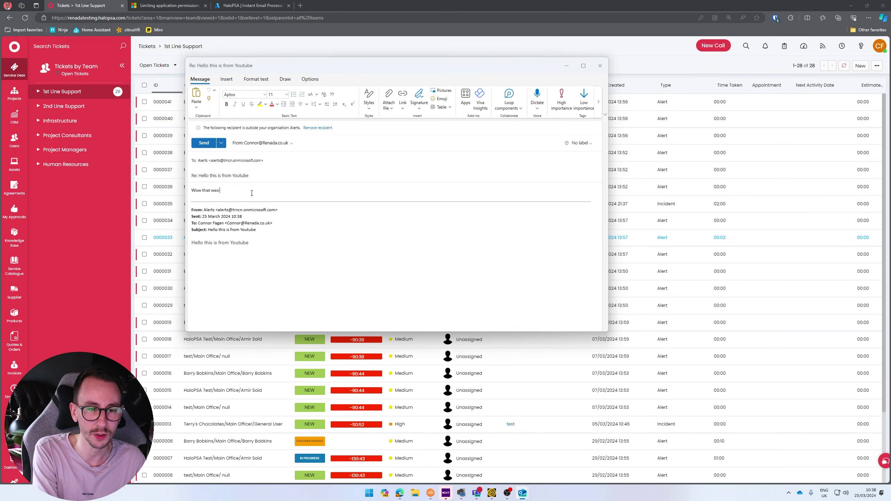
text( super fast)
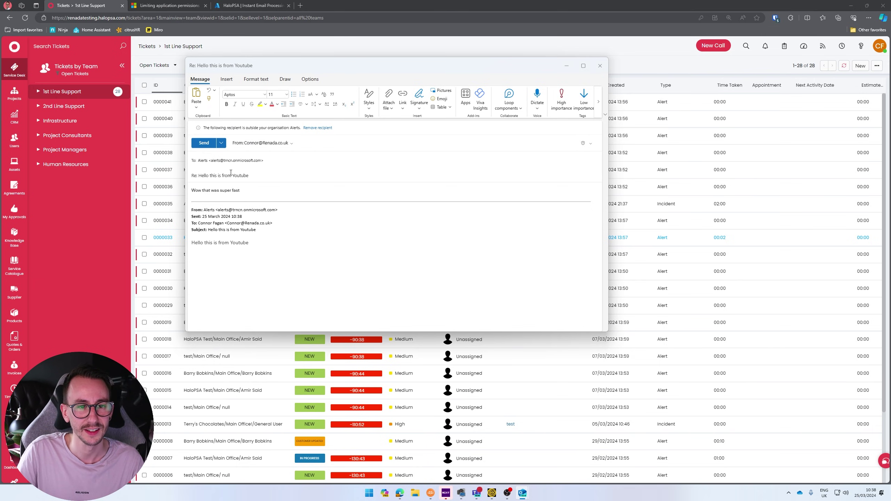
click(205, 144)
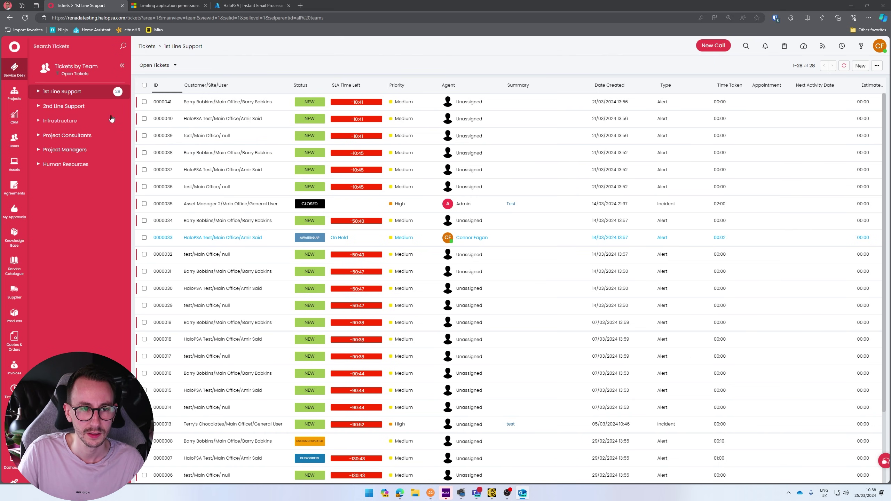
- Switch to the All Tickets view and refresh until ticket 0000043 appears
click(79, 67)
click(80, 203)
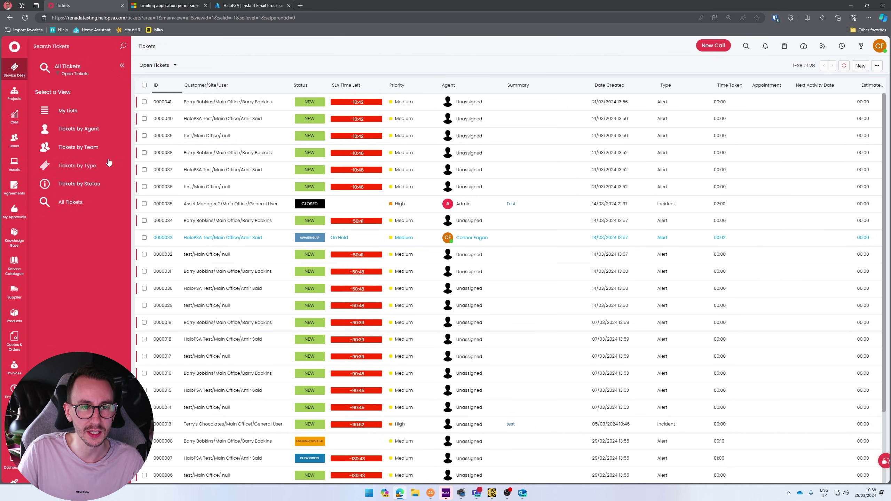
click(845, 67)
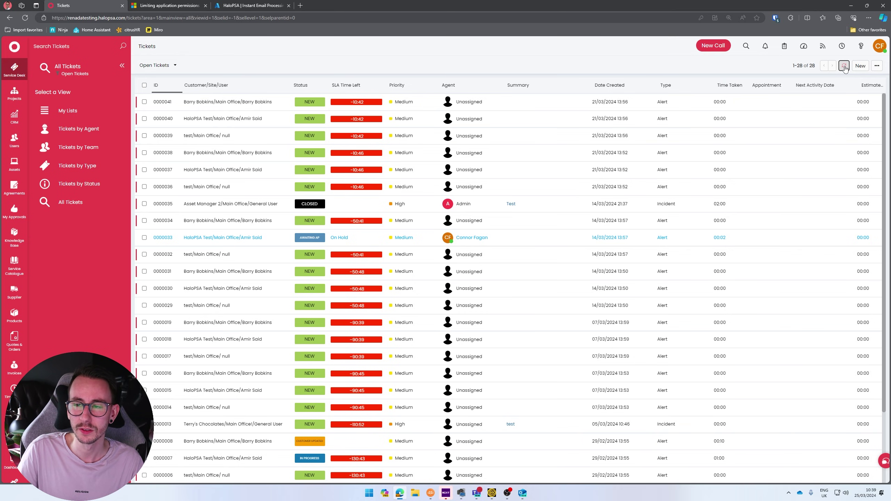
click(845, 66)
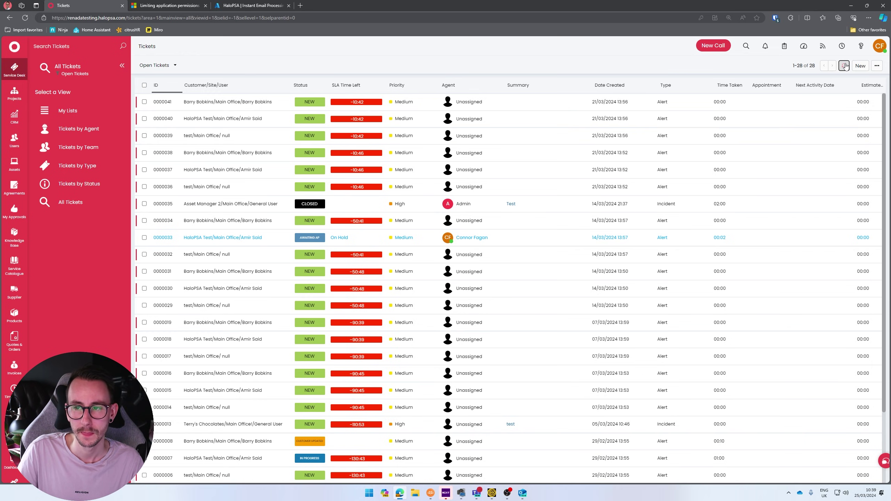
click(845, 66)
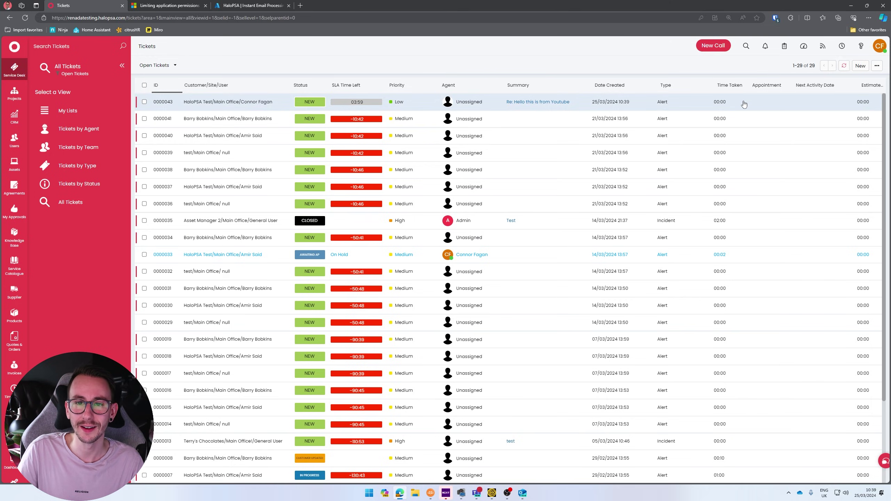
- Review the logged reply in ticket 0000043, then go to the Alerts mailbox settings
click(745, 103)
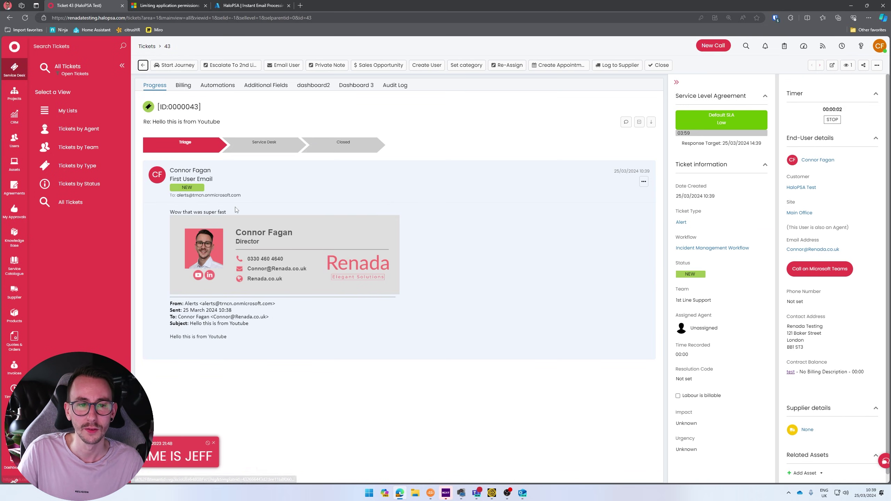
drag(226, 212, 170, 213)
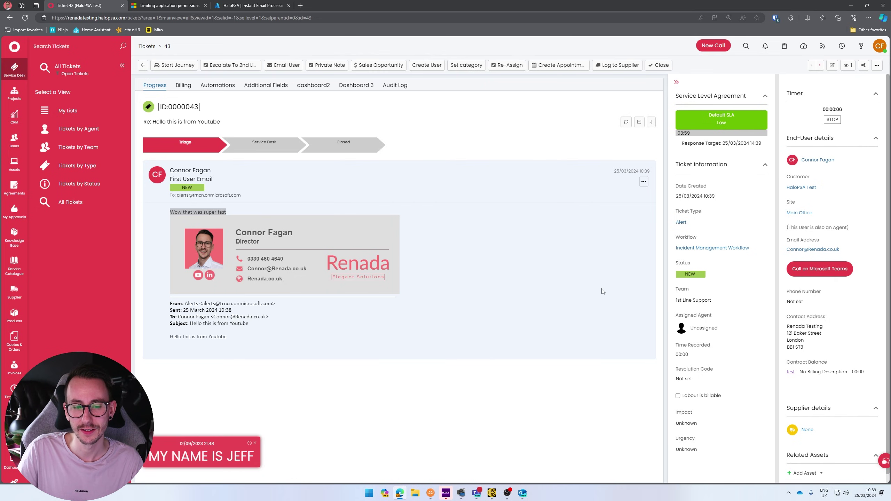
click(255, 445)
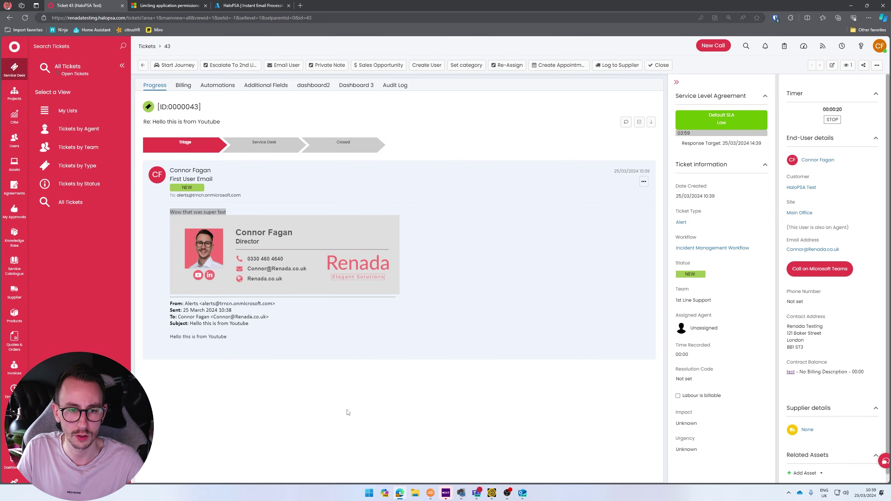
click(13, 481)
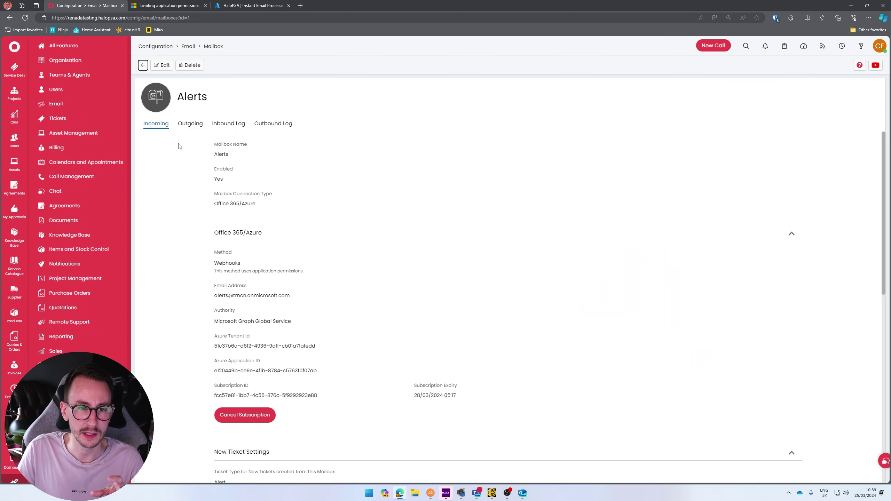
- Compare the Alerts mailbox's Inbound Log and Outbound Log
click(230, 125)
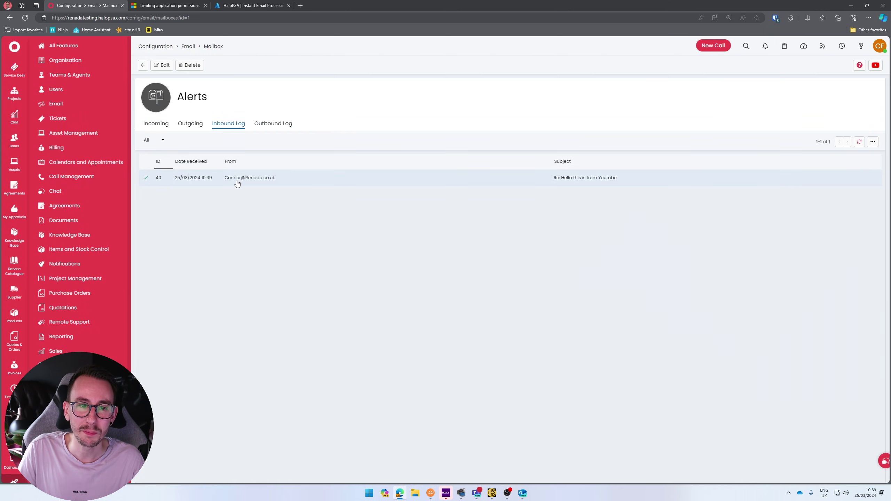
click(268, 123)
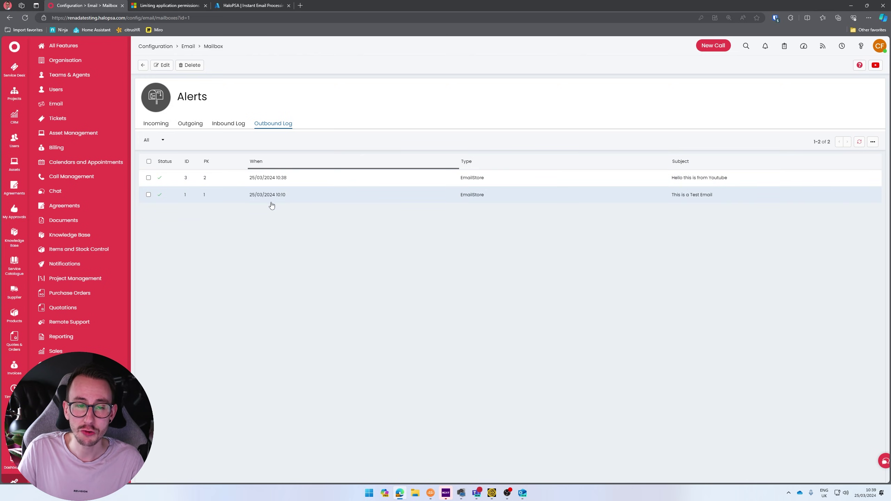
click(230, 125)
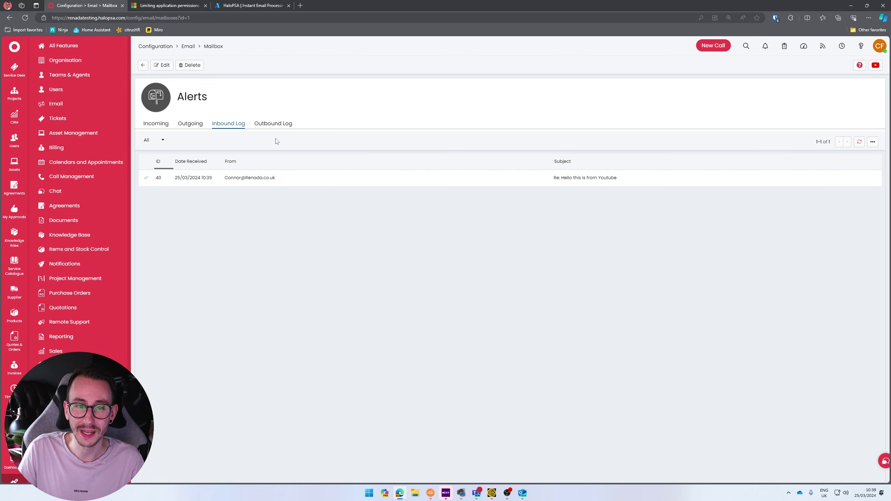
click(274, 124)
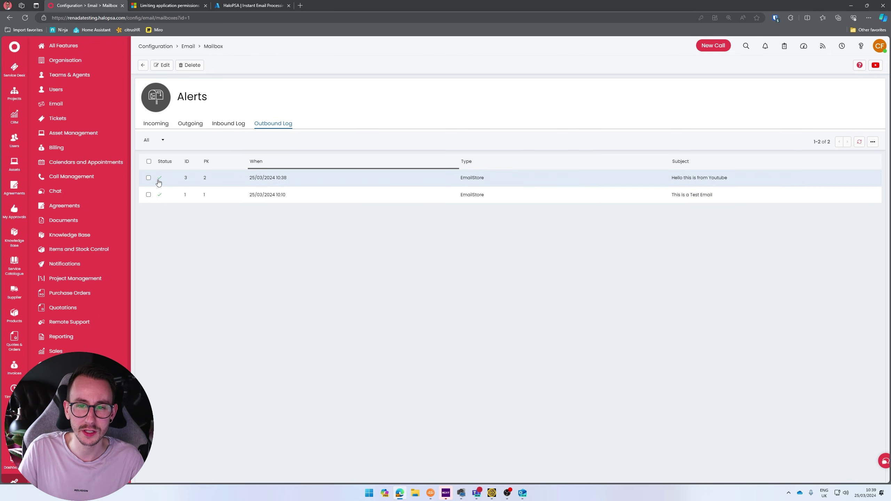
- Inspect the 'Hello this is from Youtube' entry's Log and Attempts, confirming it was Delivered
click(261, 184)
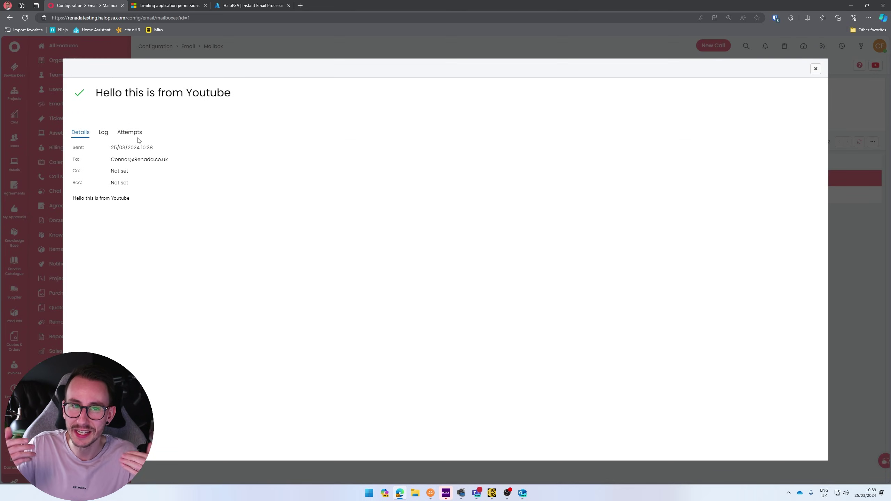
click(103, 133)
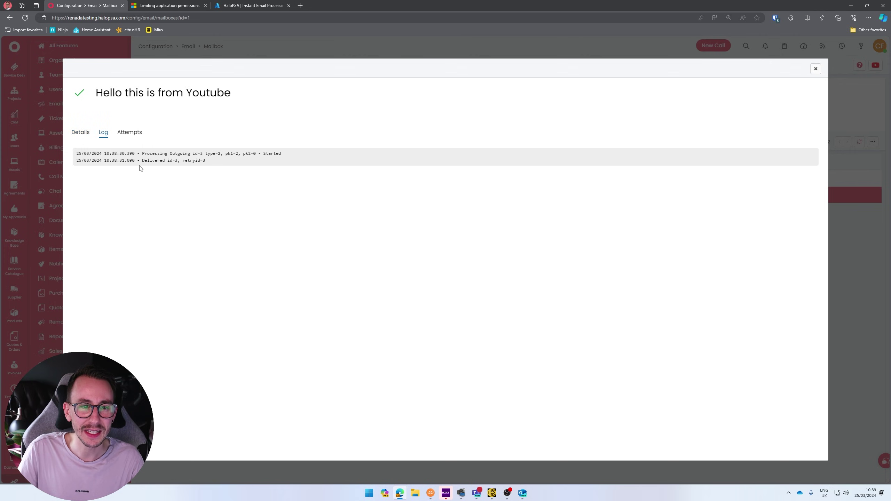
drag(148, 161, 208, 162)
click(130, 132)
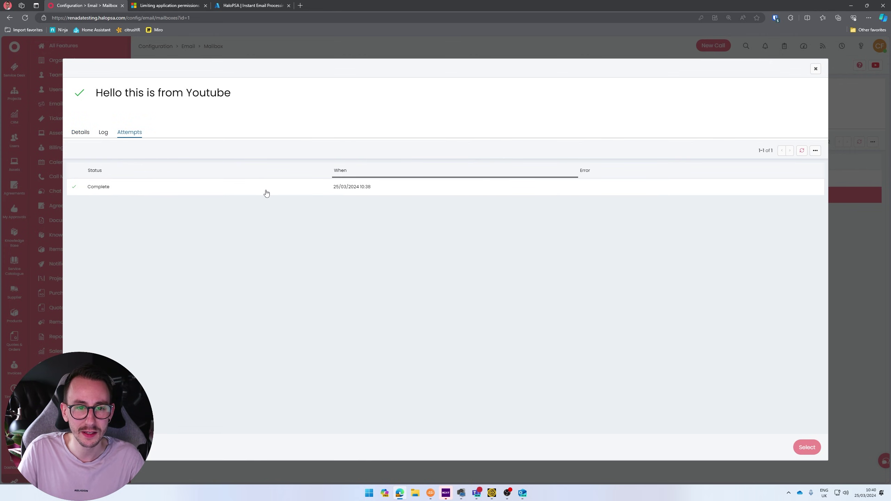
click(815, 69)
scroll(81, 196, down, 2)
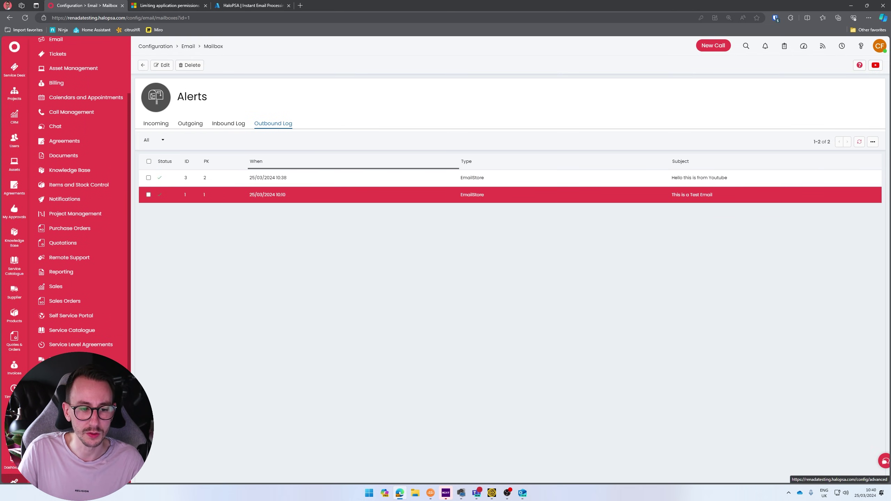
- Open Backend Service Monitoring from Advanced Settings
click(70, 372)
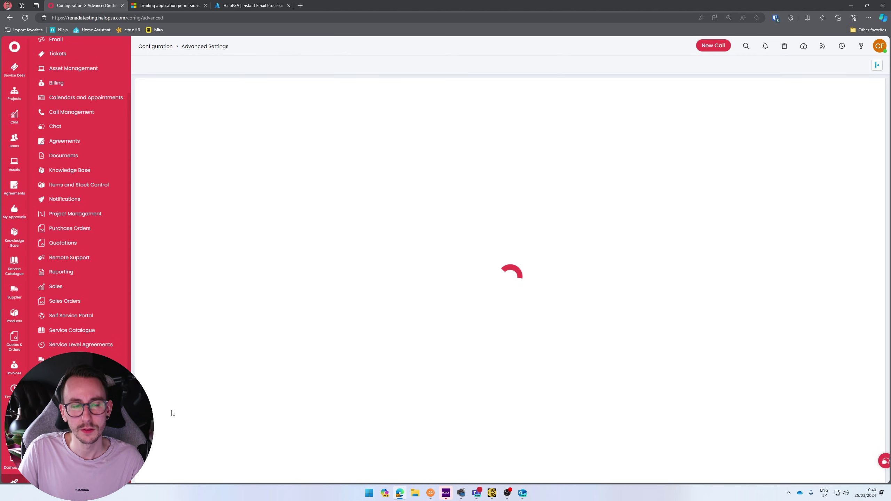
scroll(172, 413, down, 20)
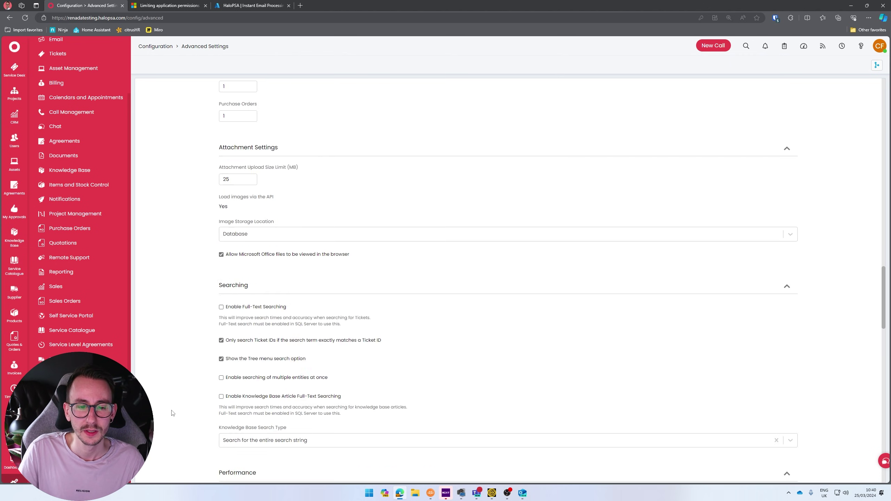
scroll(176, 408, down, 6)
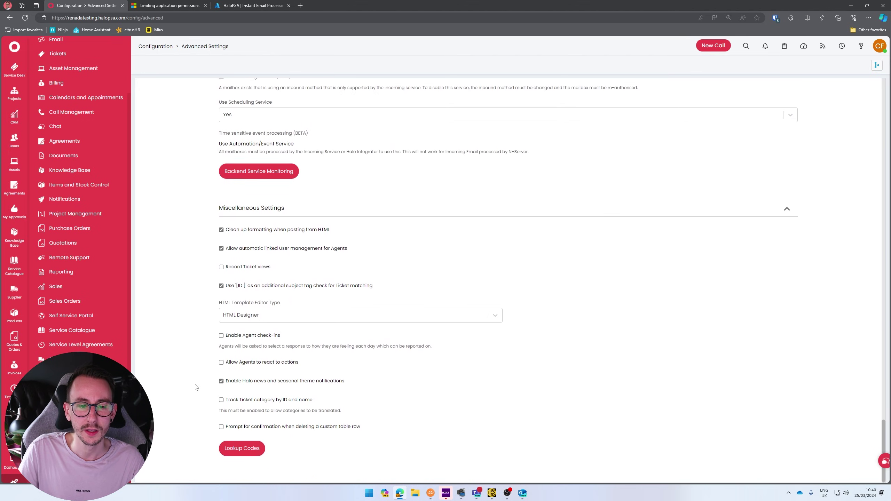
click(275, 175)
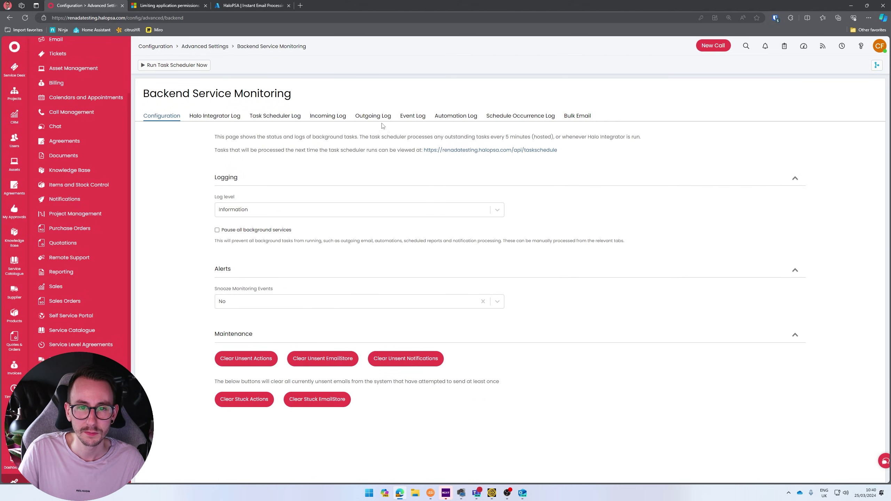
- Review the Incoming, Outgoing and Event logs for the received reply and sent emails
click(373, 116)
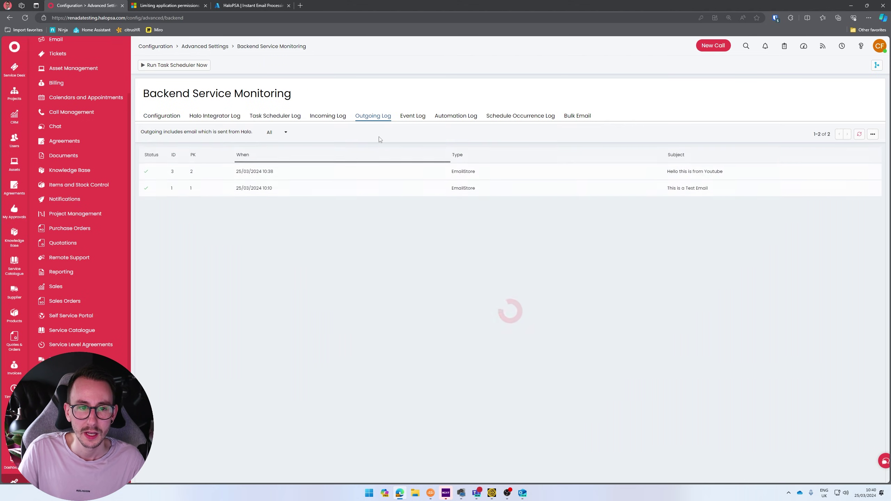
click(407, 117)
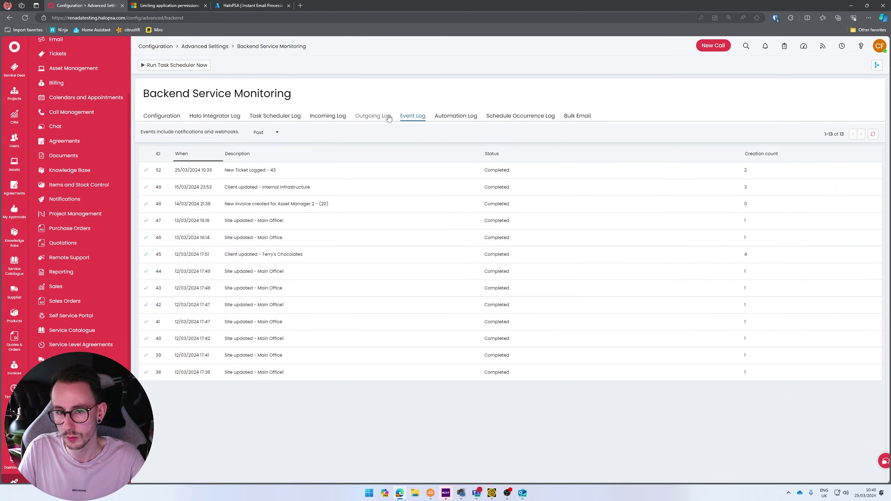
click(328, 116)
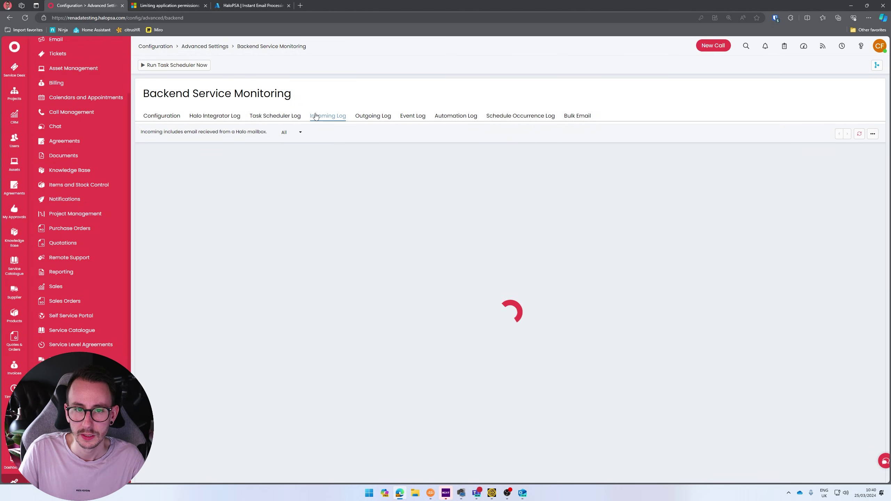
click(365, 117)
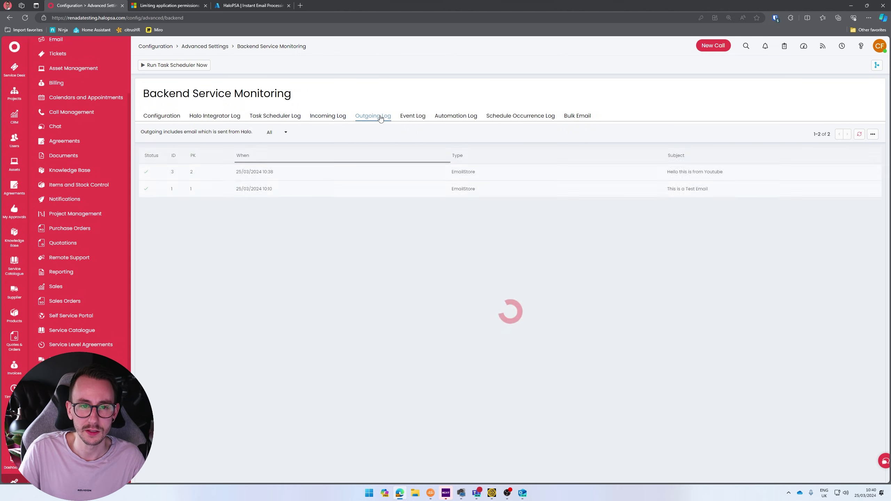
click(407, 119)
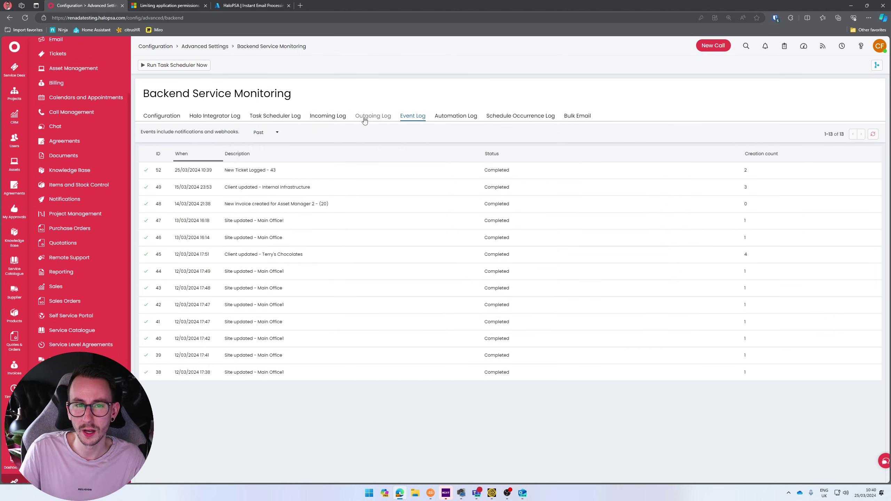
click(365, 120)
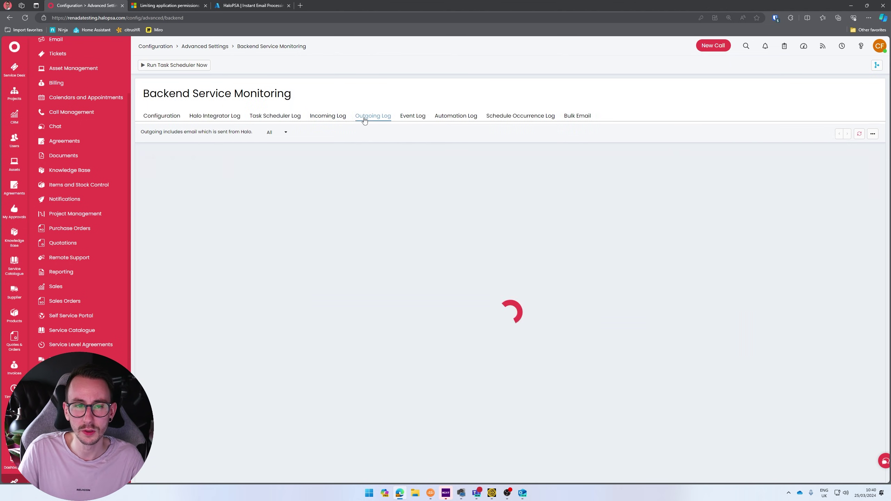
click(329, 120)
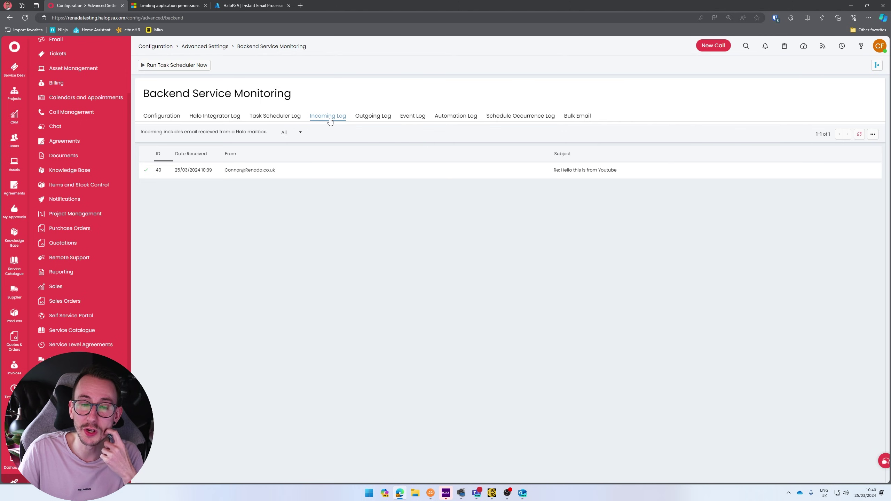
click(373, 117)
click(412, 117)
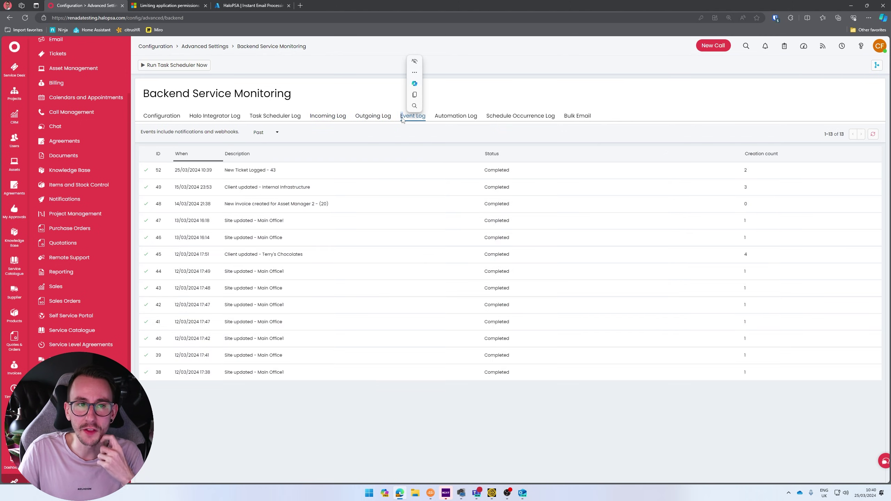
click(376, 117)
scroll(106, 246, up, 4)
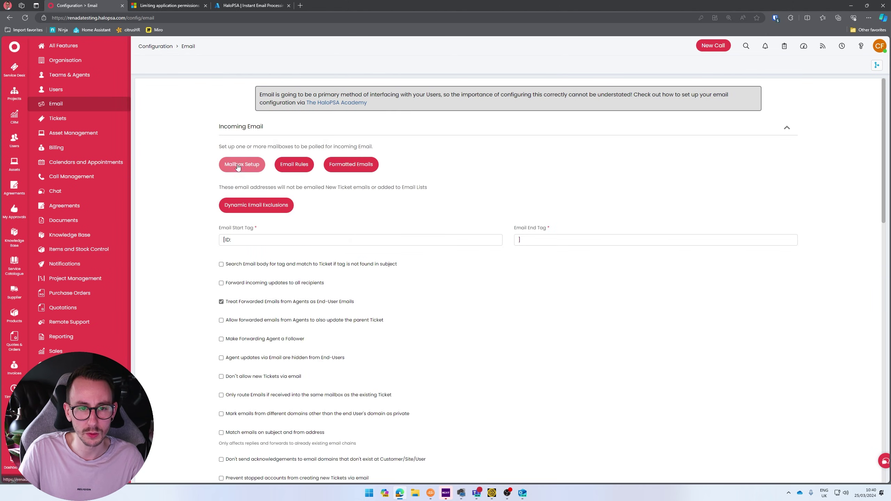
- Open the Alerts mailbox from Mailbox Setup and copy its email address
click(239, 164)
click(221, 106)
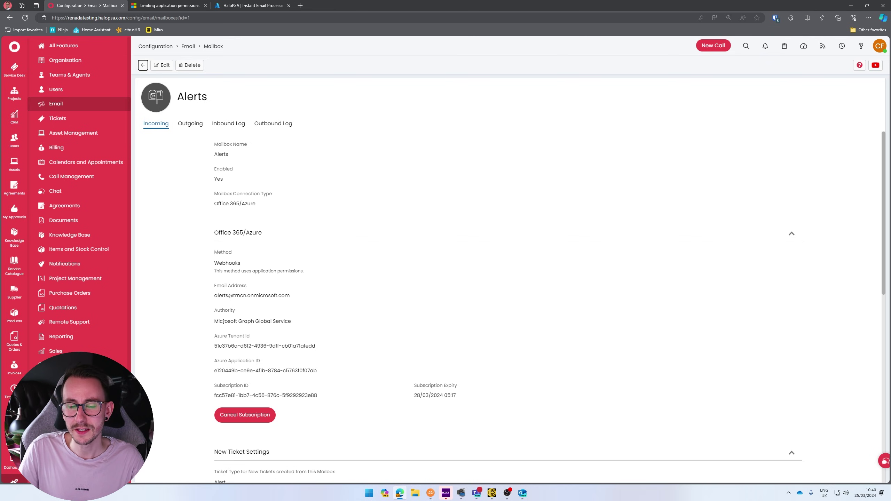
drag(214, 297, 296, 299)
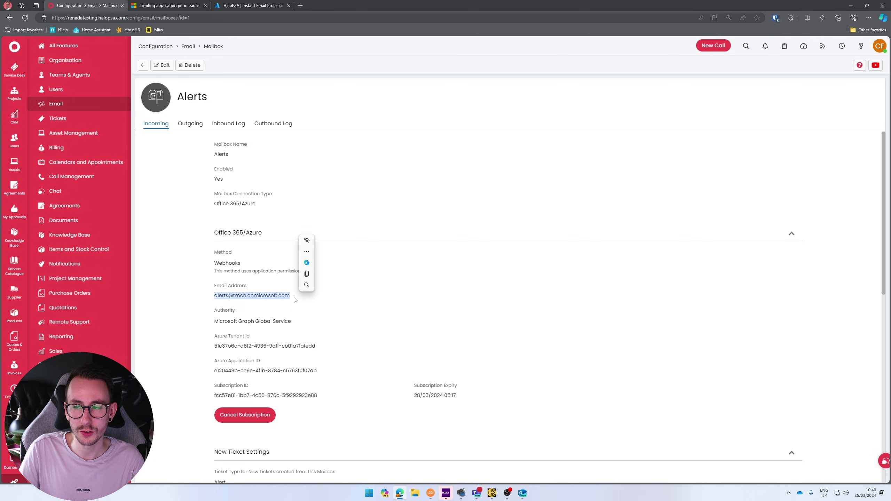
key(ctrl+c)
click(291, 302)
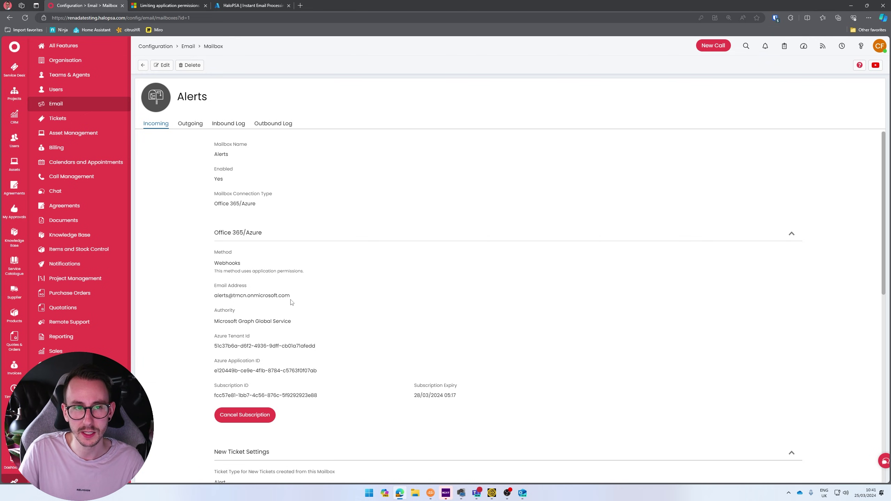
drag(292, 301, 209, 303)
click(210, 302)
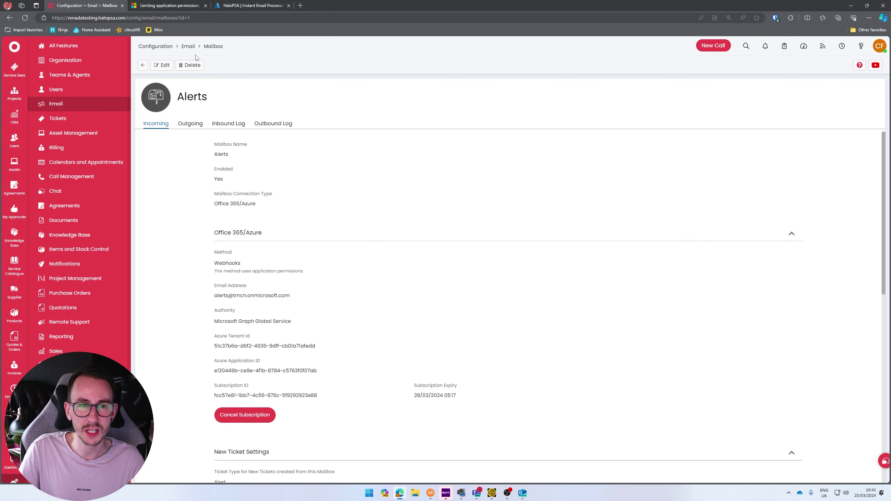
- In the Learn article, find the Configure ApplicationAccessPolicy steps and select the command's sample AppId
click(180, 5)
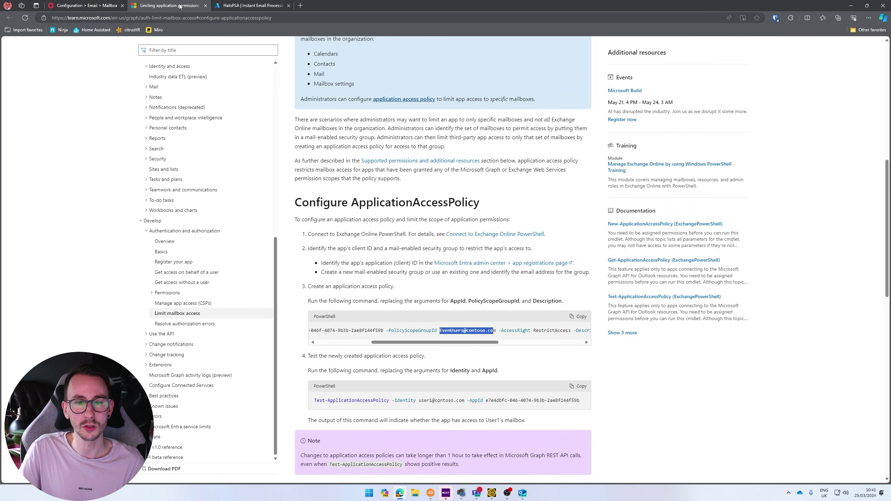
scroll(439, 251, up, 10)
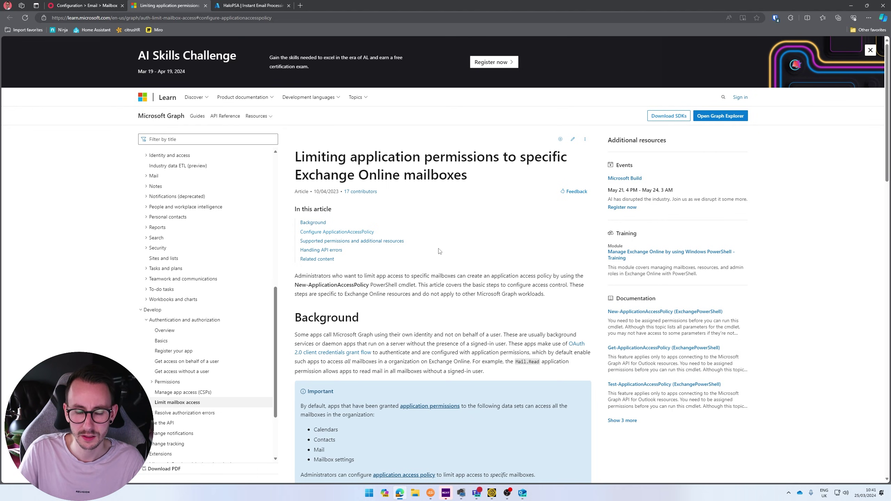
scroll(439, 252, down, 2)
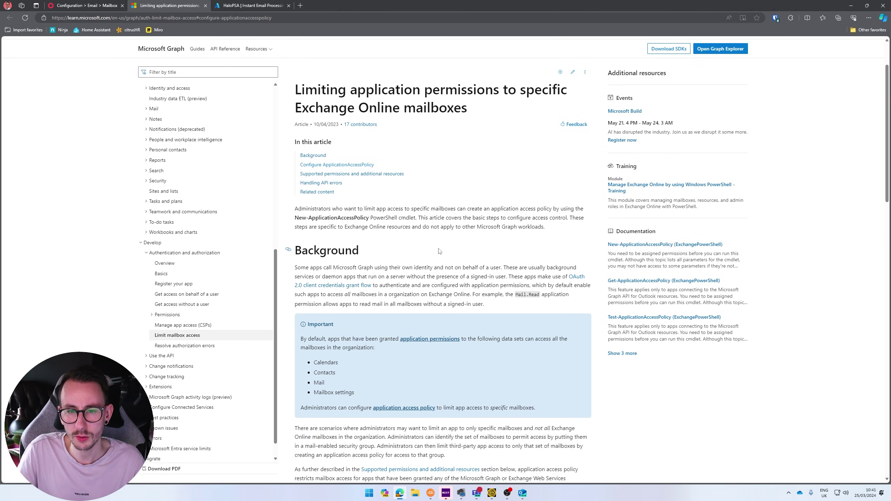
scroll(440, 247, down, 8)
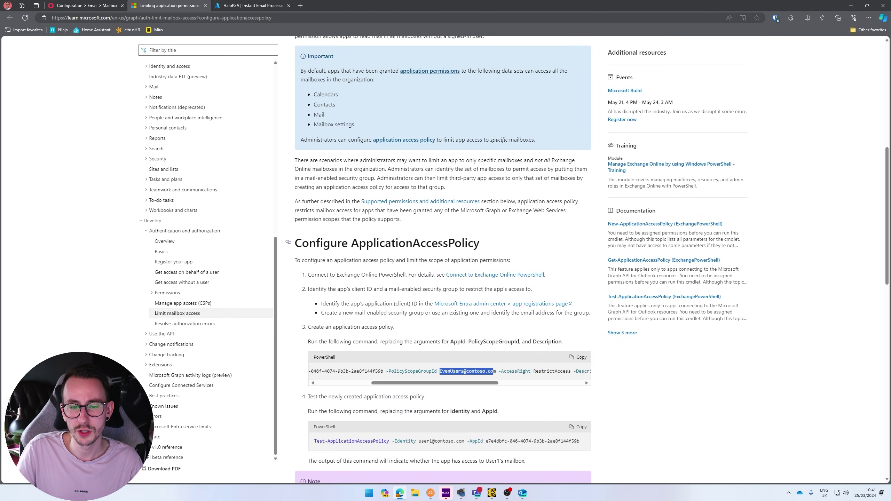
scroll(441, 244, up, 2)
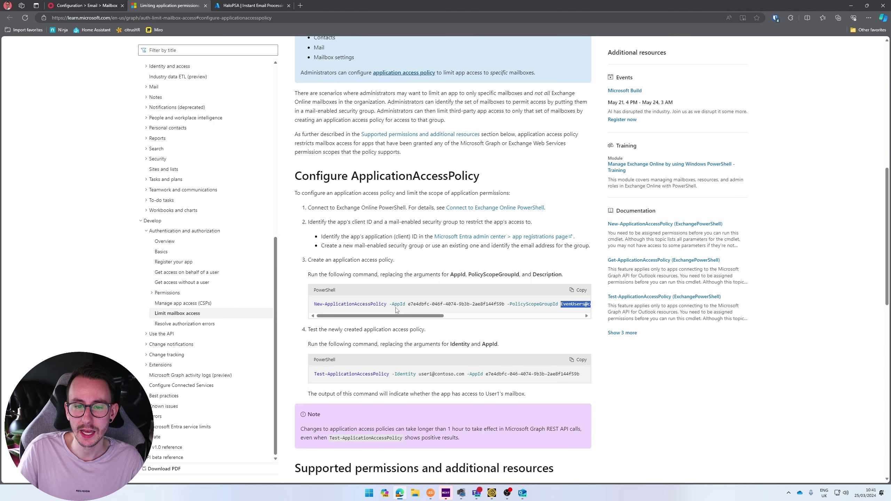
drag(407, 305, 505, 305)
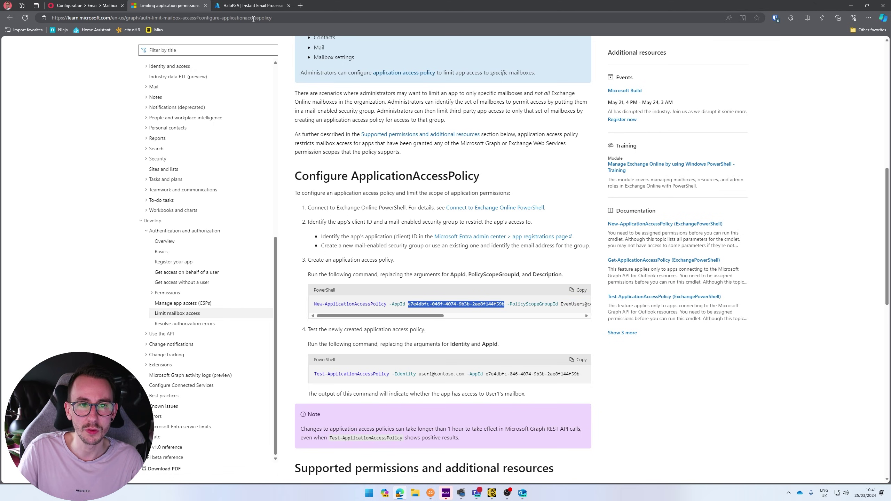
- Copy the Application (client) ID from the Azure app registration Overview for comparison
click(252, 5)
click(33, 118)
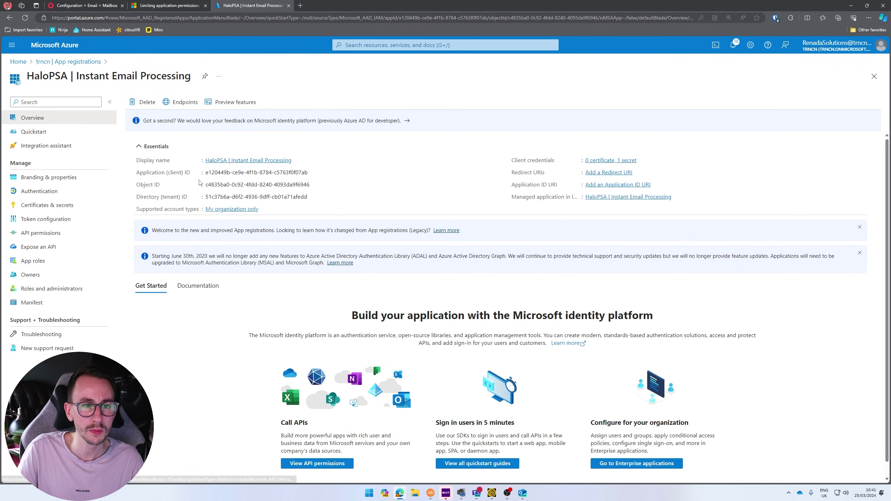
drag(209, 173, 310, 172)
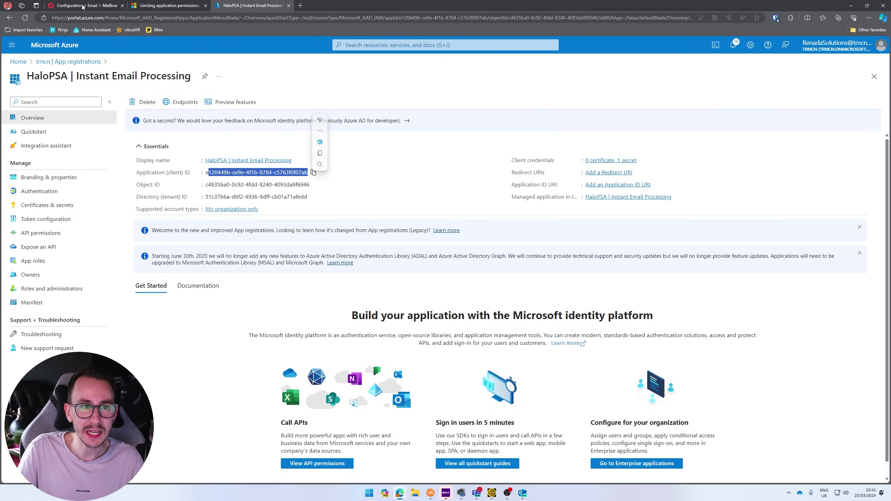
key(ctrl+1)
key(ctrl+2)
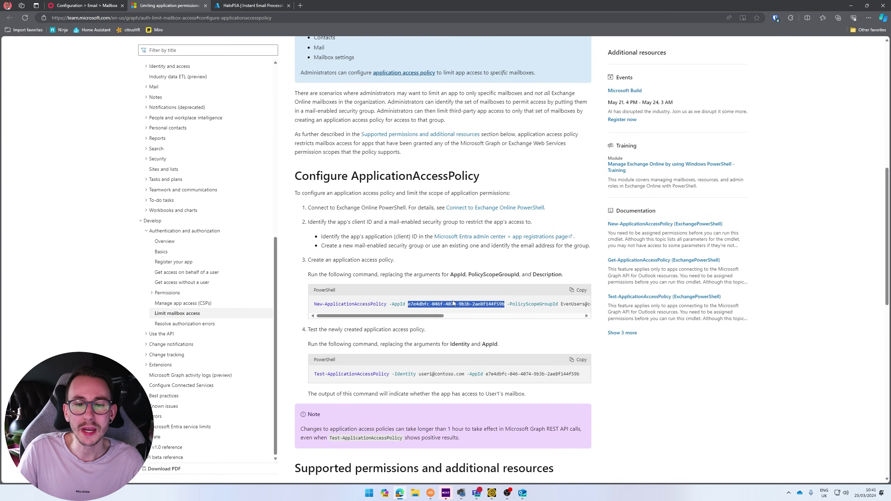
- Select the PolicyScopeGroupId value in the policy command, then return to HaloPSA's Alerts mailbox
drag(406, 316, 393, 320)
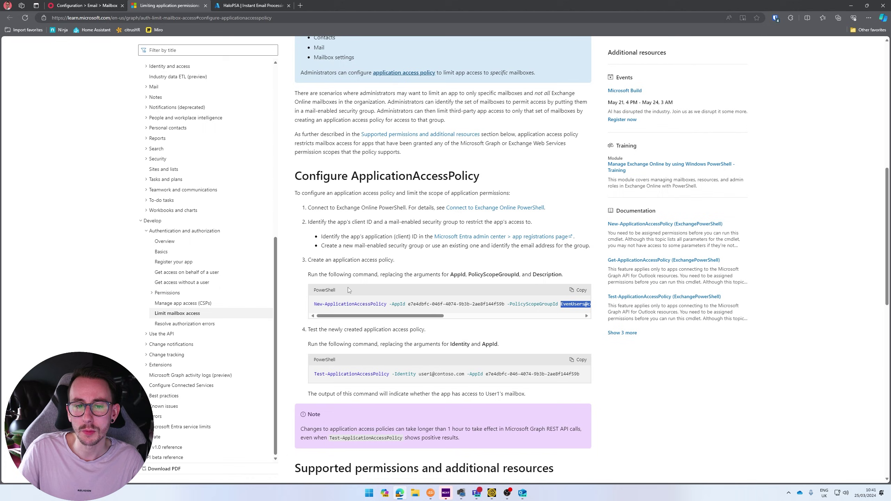
click(84, 5)
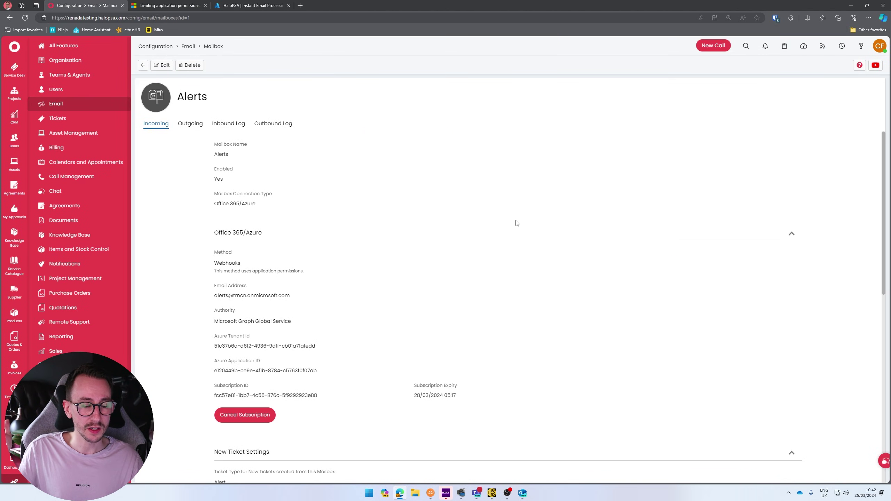